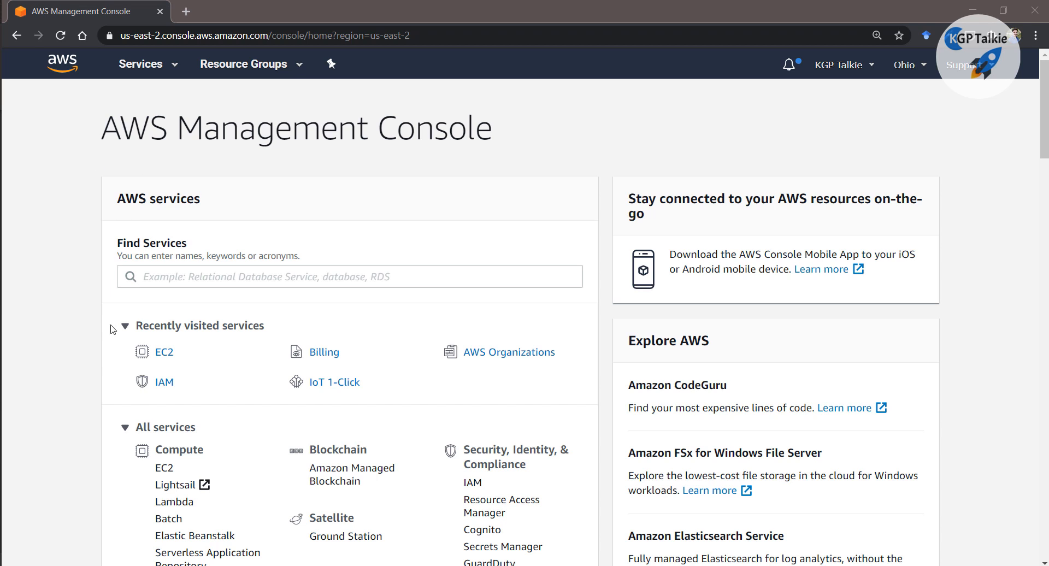
# - Open the EC2 service and go to its list of running instances
pyautogui.click(164, 469)
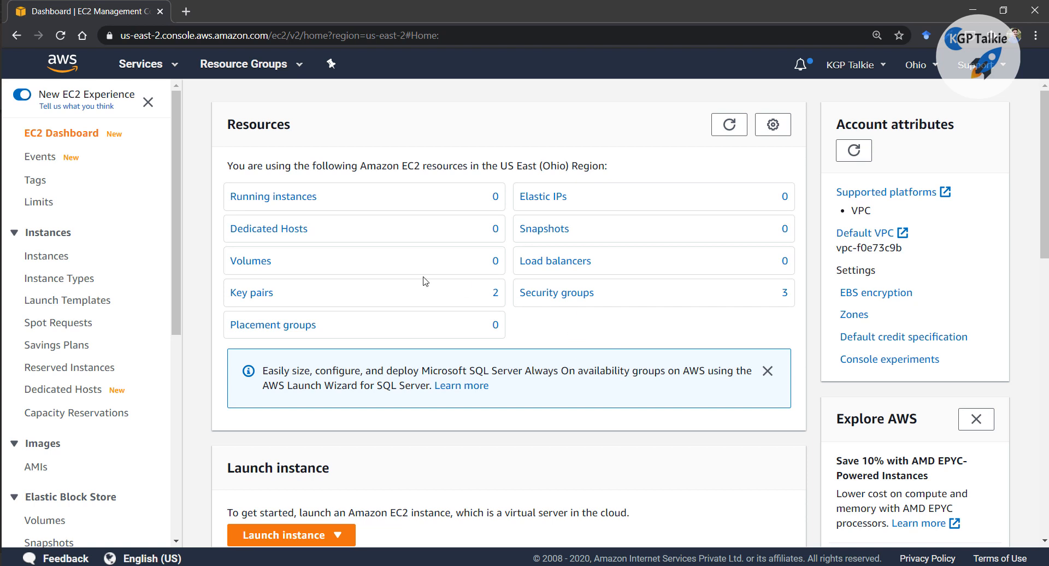
pyautogui.scroll(-2, 421, 295)
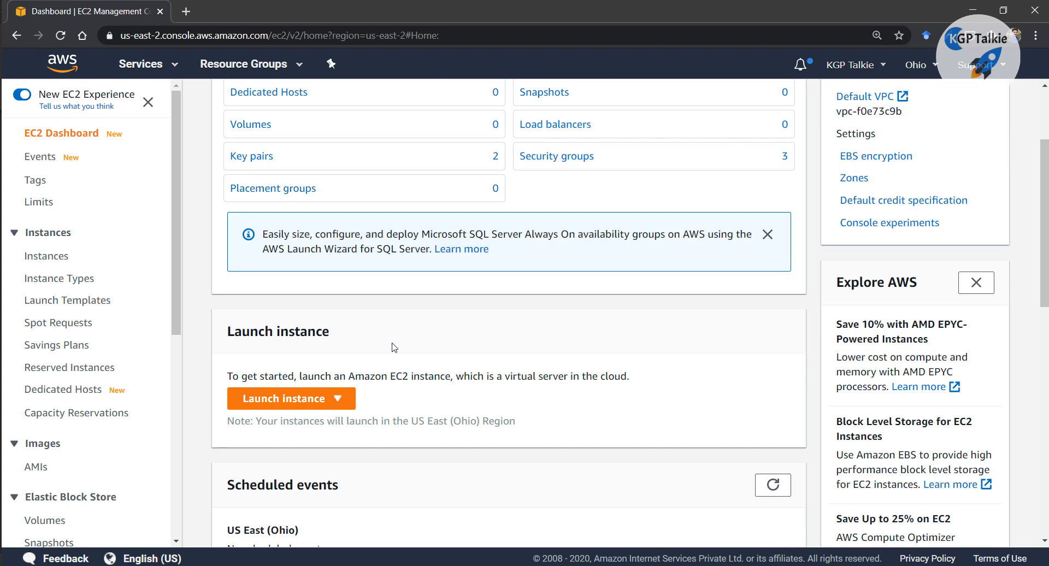
pyautogui.click(286, 401)
pyautogui.scroll(2, 326, 292)
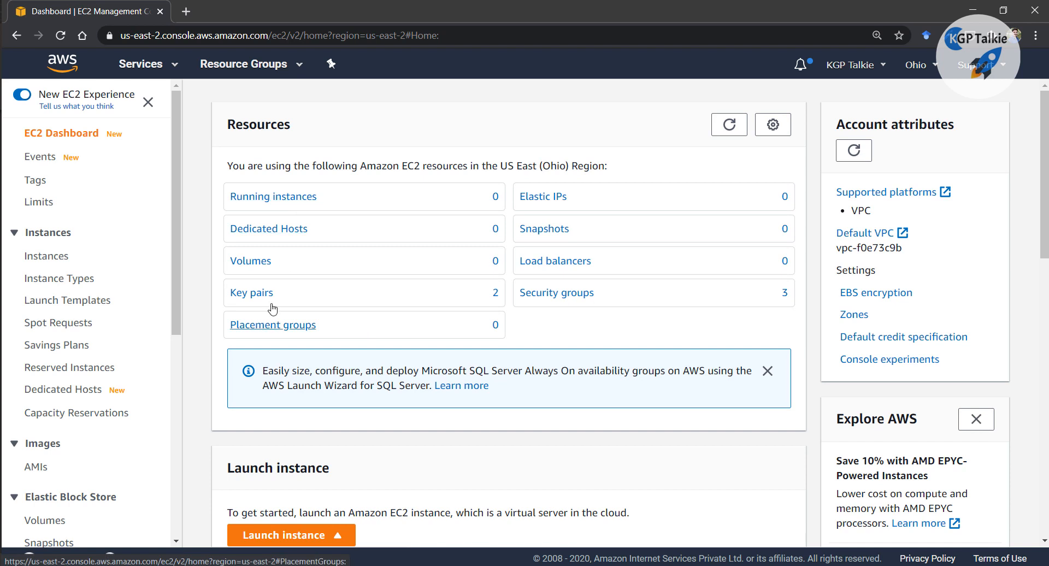
pyautogui.click(274, 198)
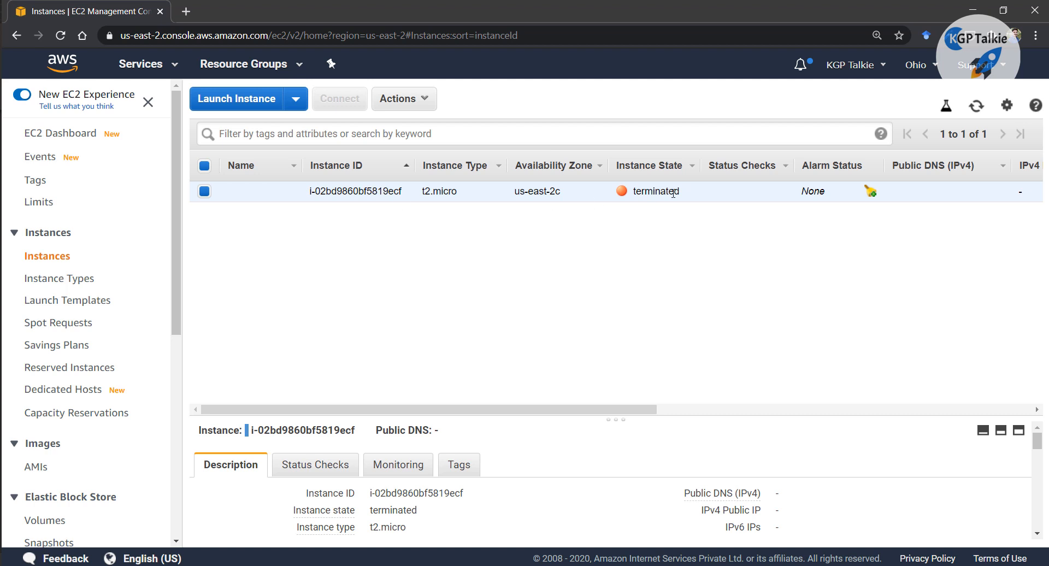
# - Start the launch wizard for a new EC2 instance from the instances list
pyautogui.click(295, 100)
pyautogui.click(294, 102)
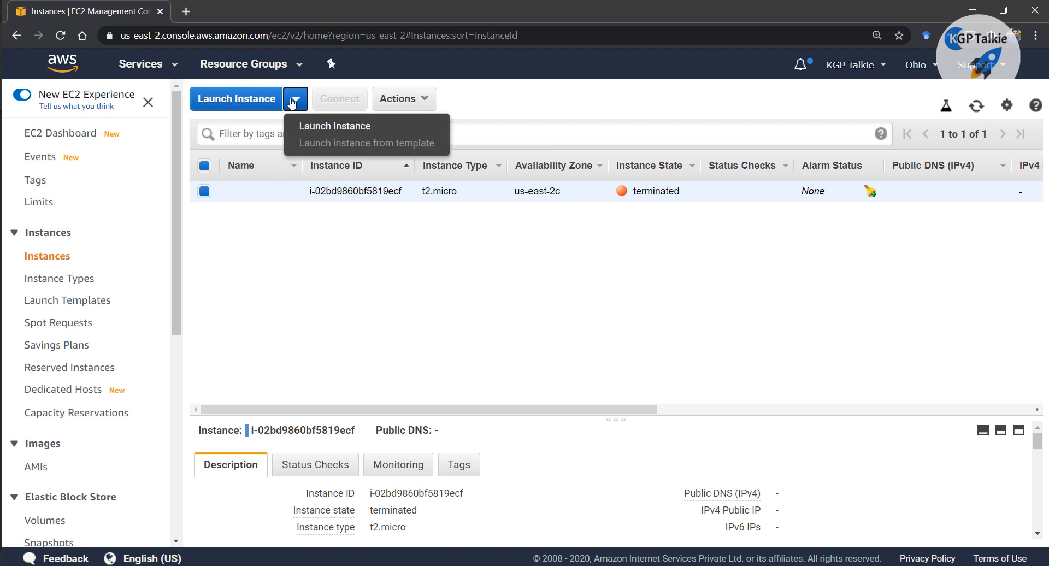
pyautogui.click(228, 100)
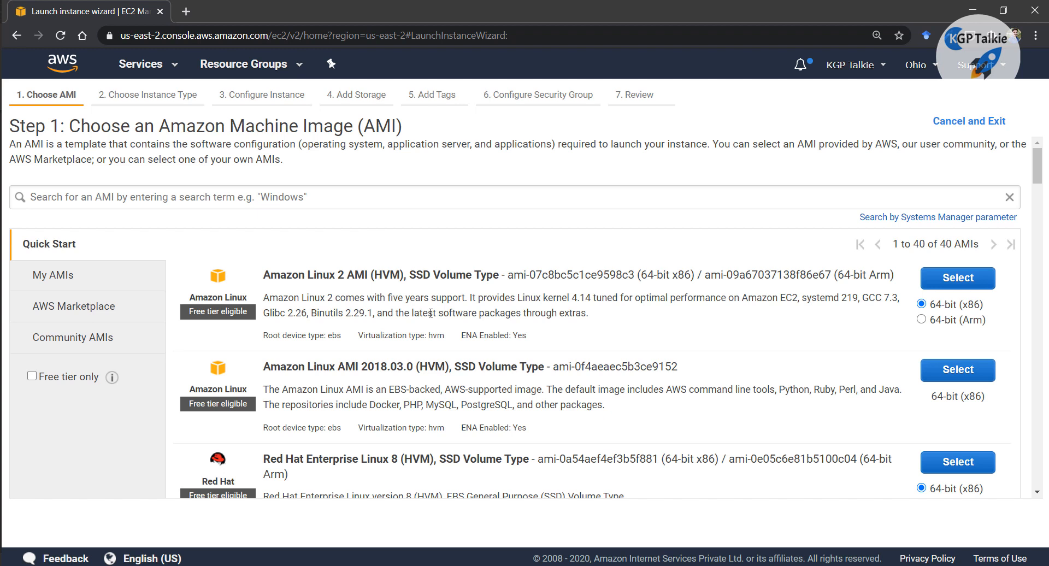
# - Limit the machine images to the free tier only and select Microsoft Windows Server 2019 Base
pyautogui.click(32, 377)
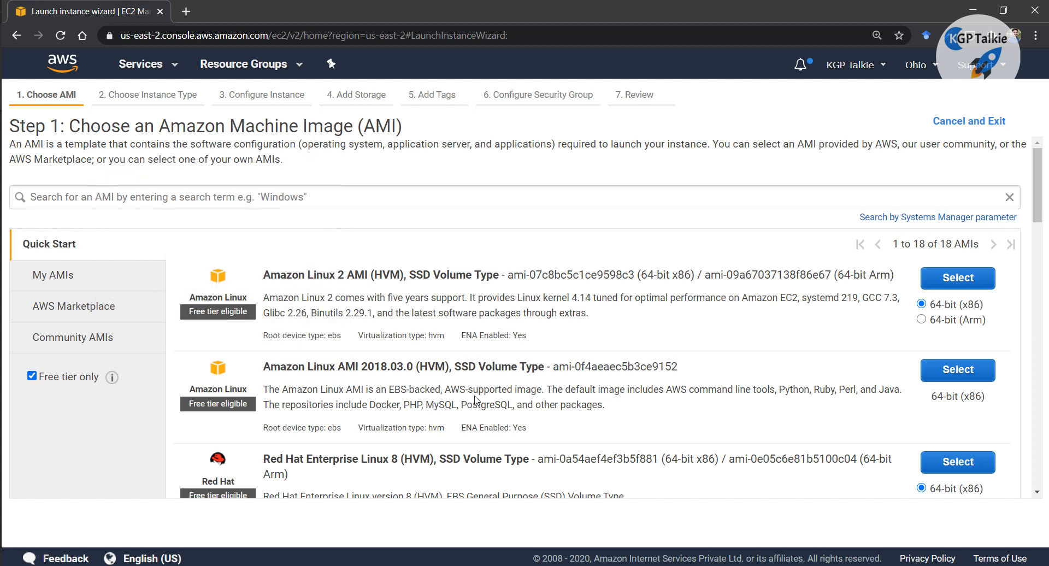
pyautogui.scroll(-1, 415, 385)
pyautogui.scroll(-3, 415, 385)
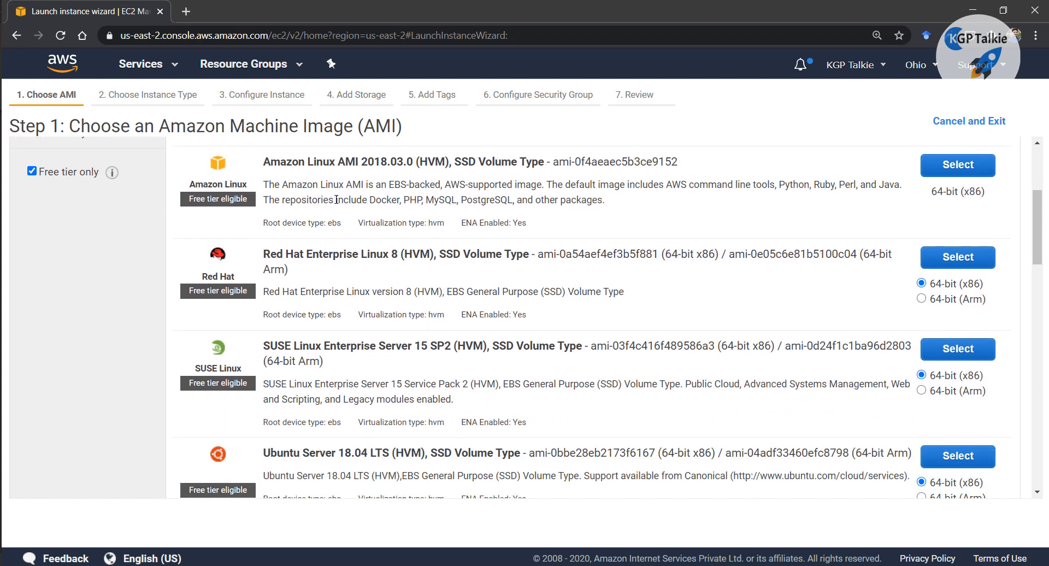
pyautogui.scroll(-5, 369, 186)
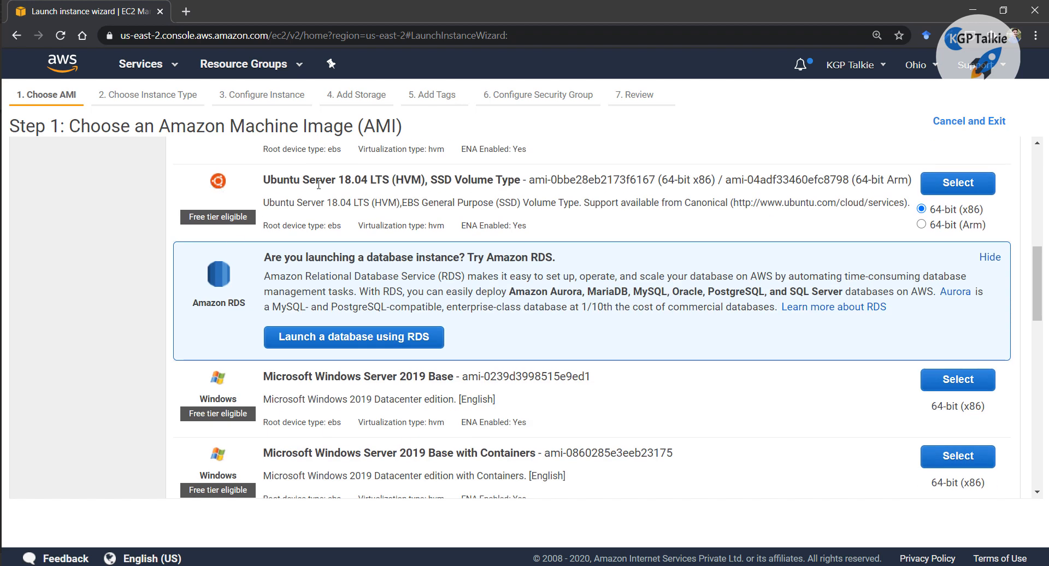
pyautogui.click(949, 191)
pyautogui.scroll(7, 448, 358)
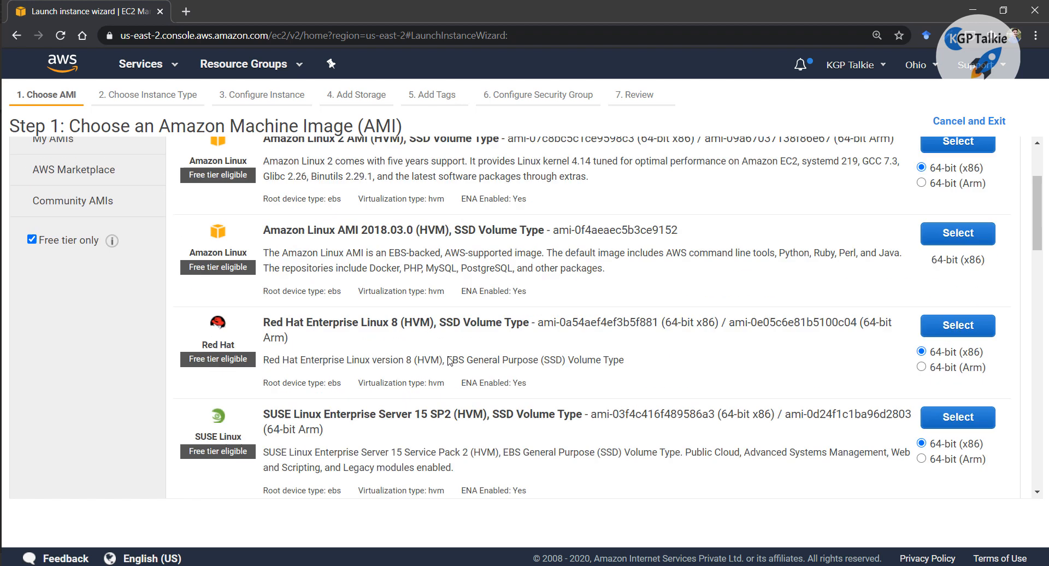
pyautogui.scroll(2, 448, 359)
pyautogui.scroll(-3, 403, 339)
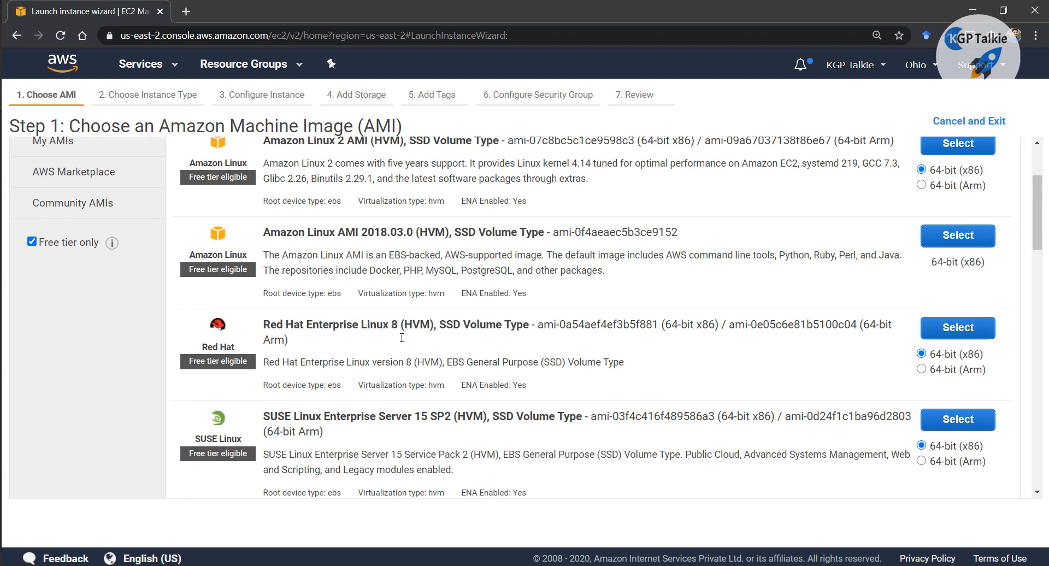
pyautogui.scroll(-10, 403, 339)
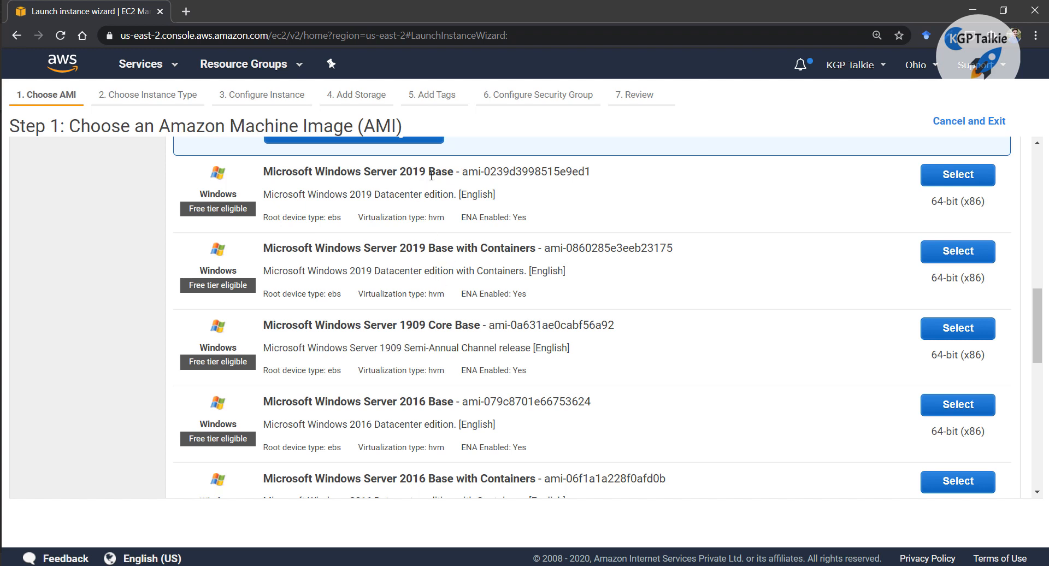
pyautogui.scroll(-3, 461, 326)
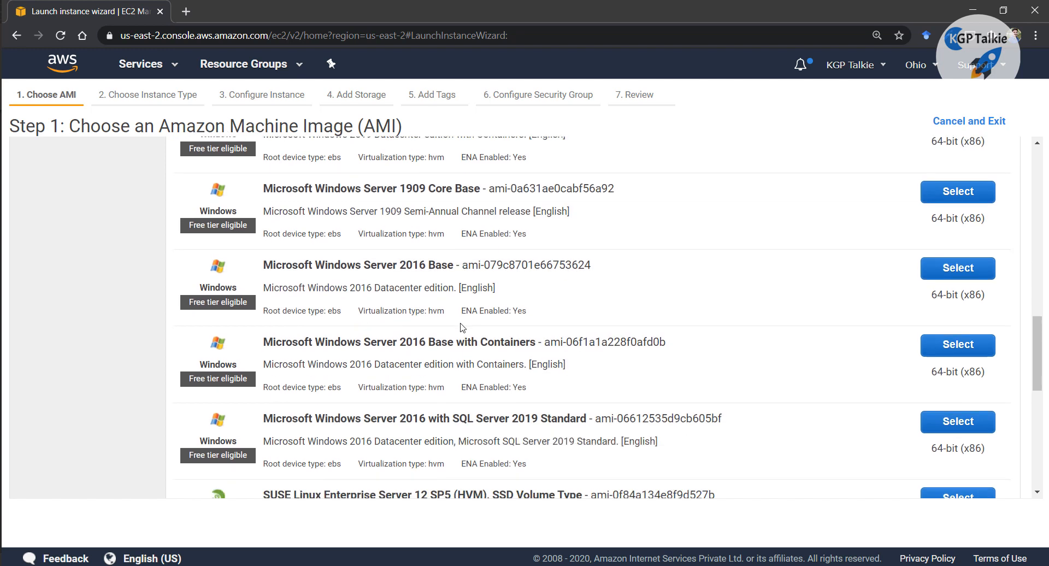
pyautogui.scroll(5, 460, 327)
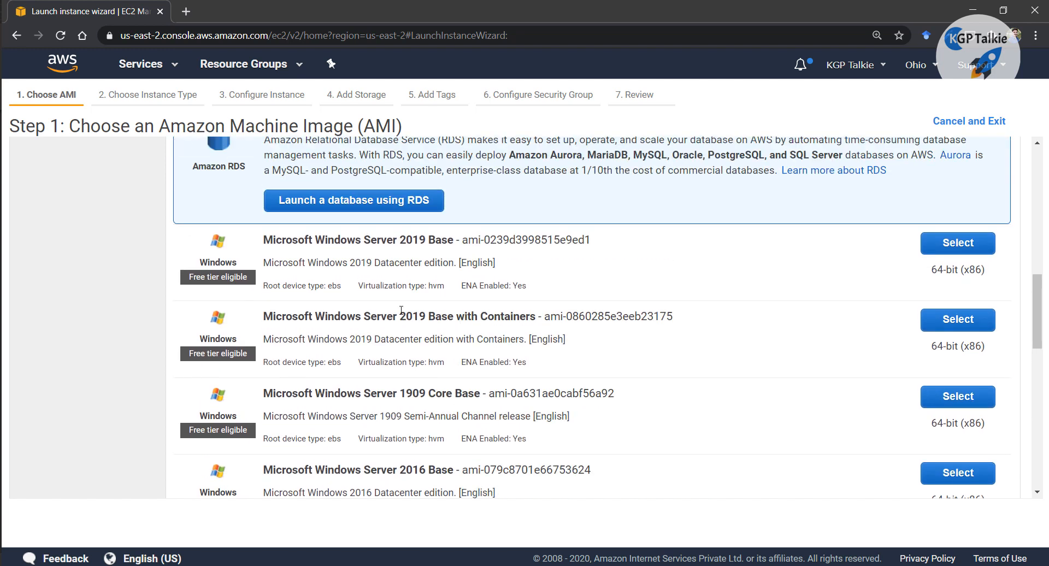
pyautogui.scroll(1, 377, 335)
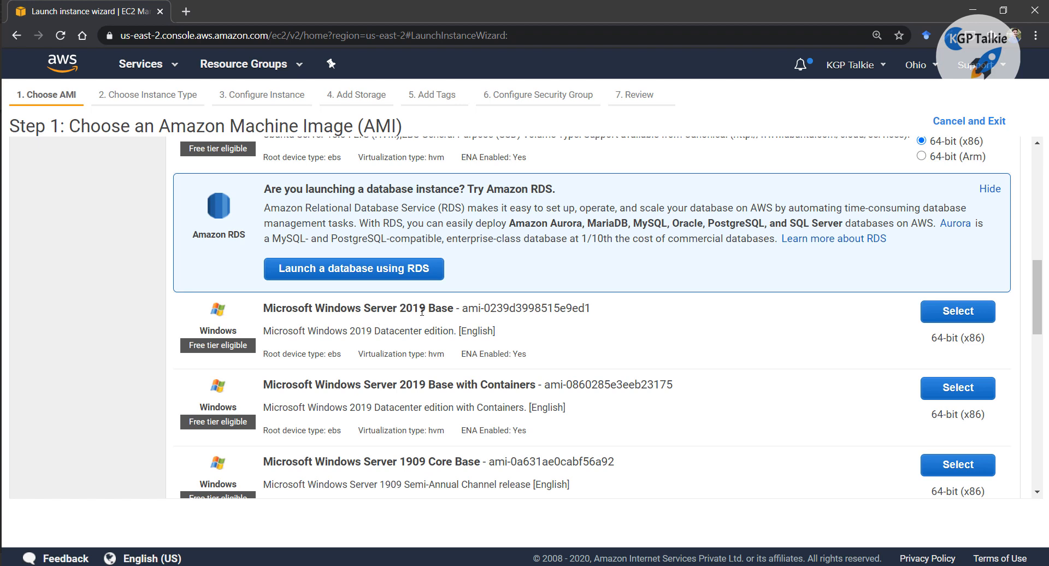
pyautogui.click(946, 318)
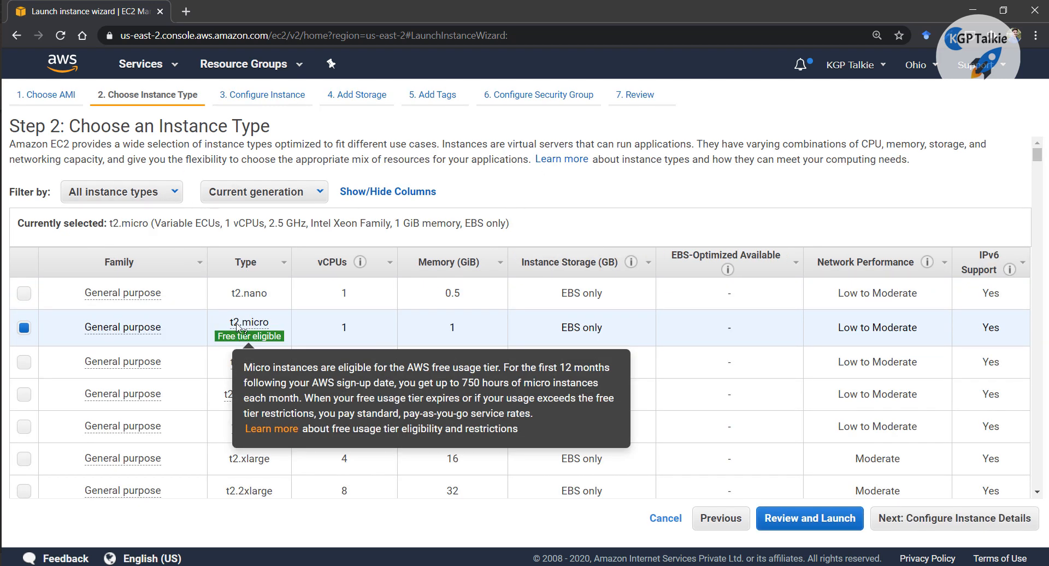
# - Look through the instance types, keep the free-tier t2.micro and continue to the instance details
pyautogui.moveTo(247, 326)
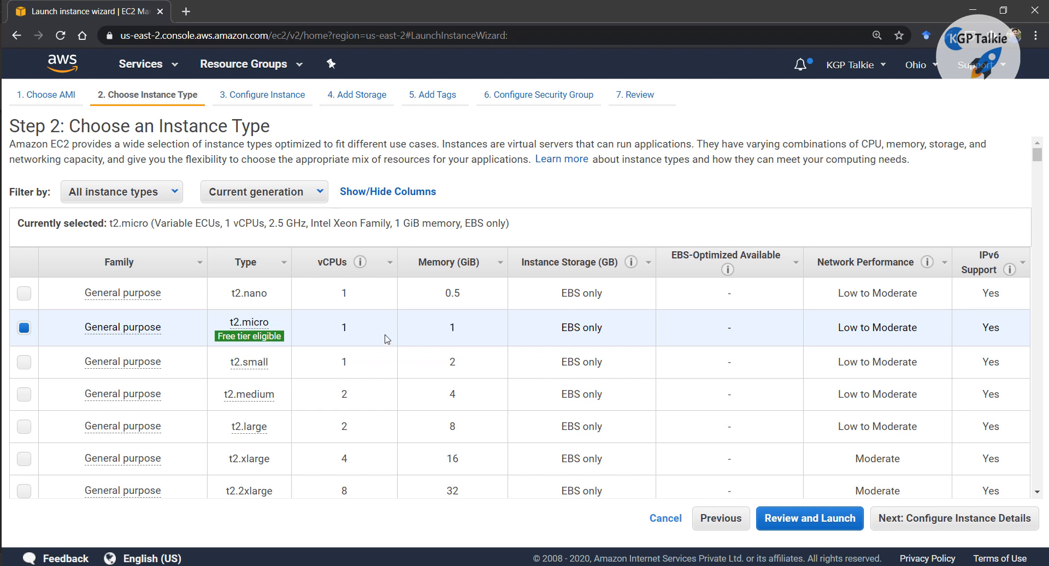
pyautogui.scroll(-10, 388, 342)
pyautogui.scroll(-5, 388, 343)
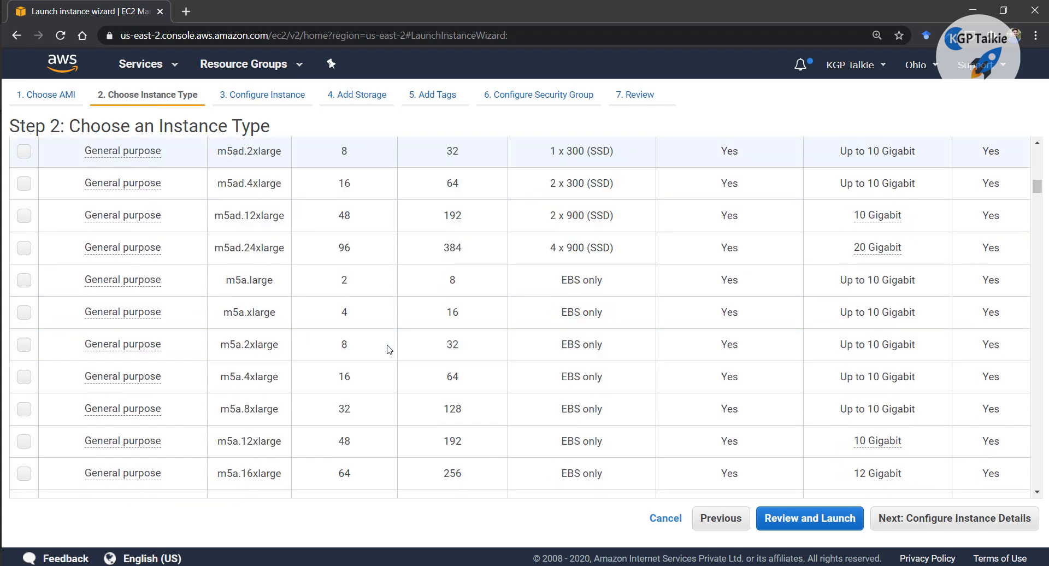
pyautogui.scroll(4, 454, 264)
pyautogui.scroll(8, 460, 268)
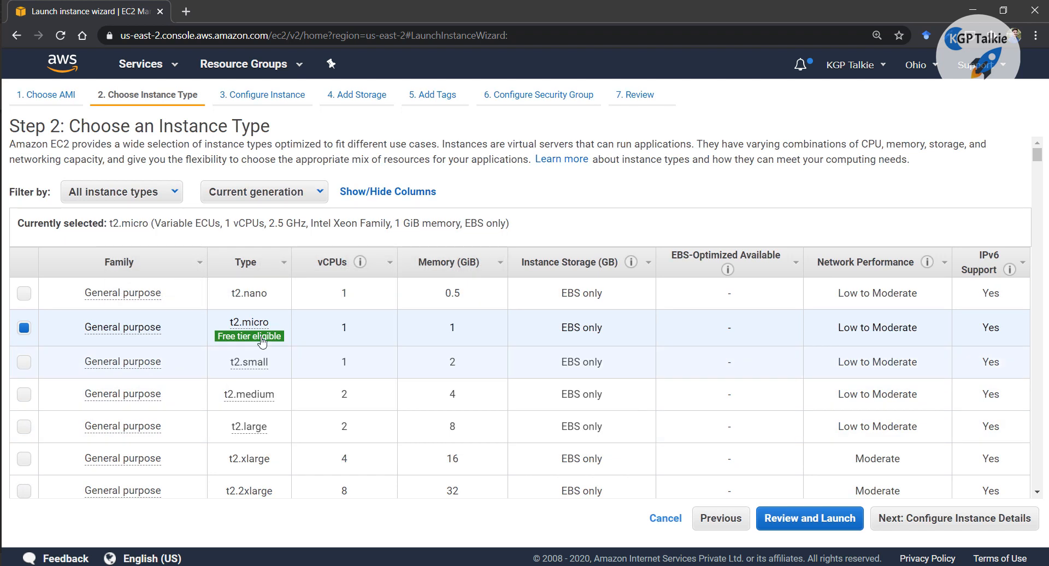
pyautogui.click(939, 523)
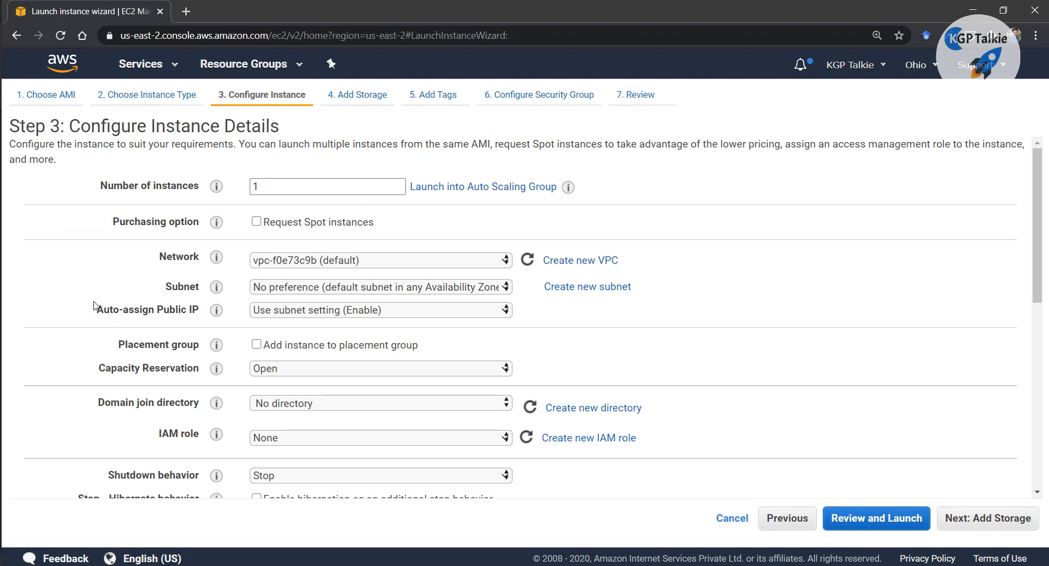
# - Keep the default instance details with 1 instance and continue to the storage settings
pyautogui.click(273, 188)
pyautogui.scroll(-8, 96, 306)
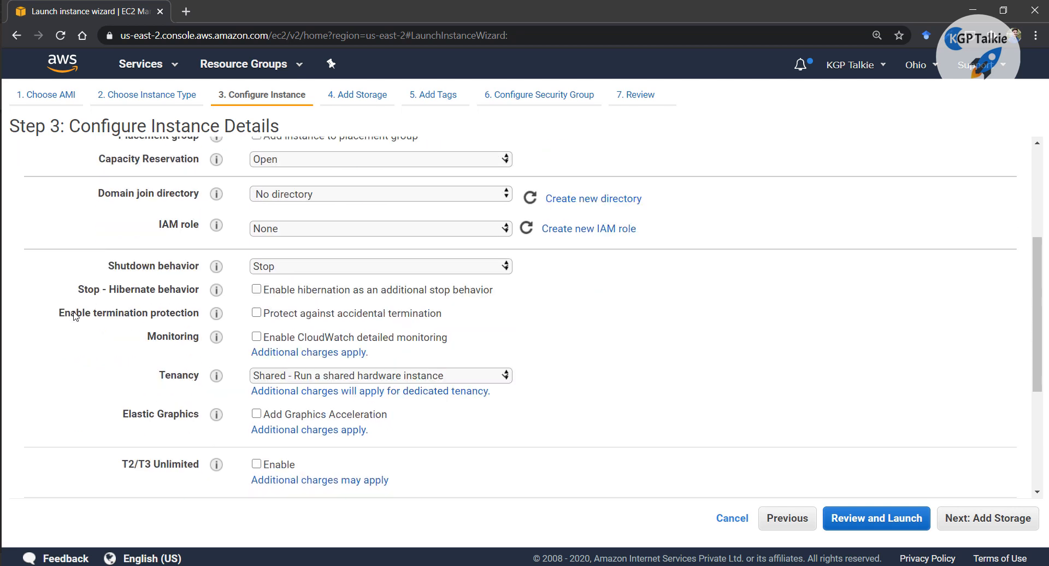
pyautogui.scroll(-1, 75, 315)
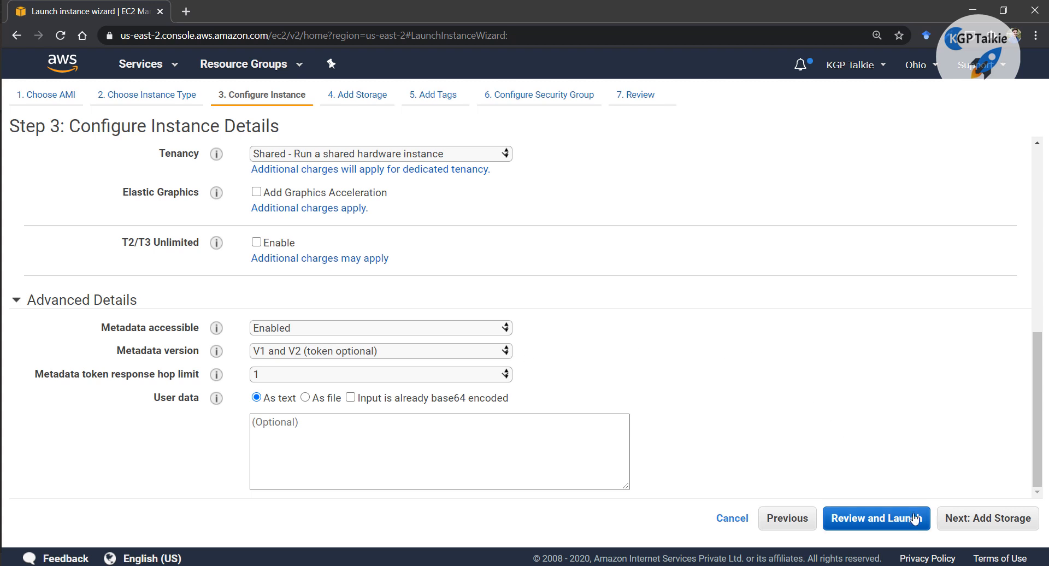
pyautogui.click(981, 519)
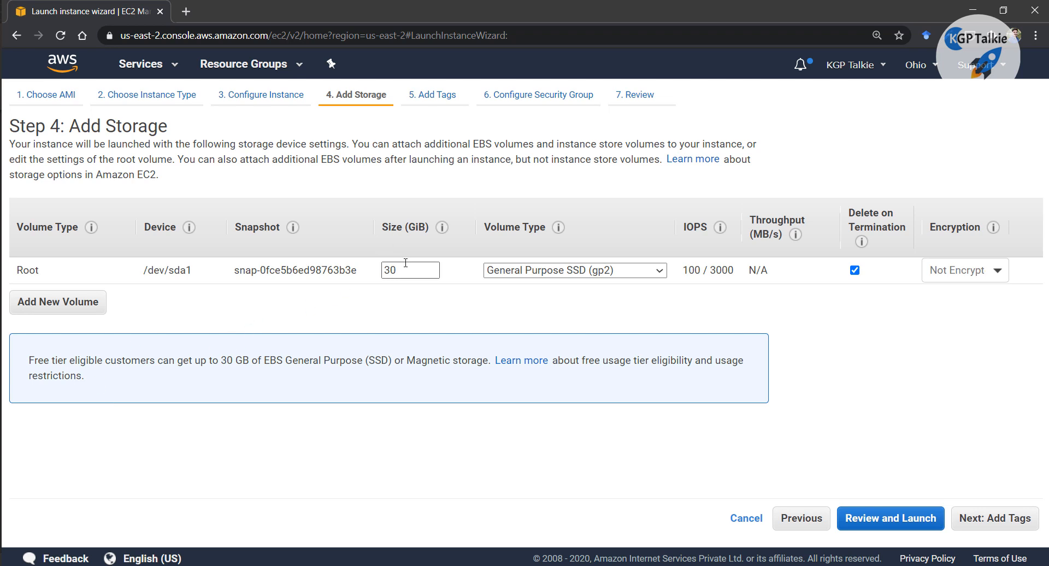
# - Keep the 30 GiB General Purpose SSD root volume and continue without tags to the security group configuration
pyautogui.moveTo(406, 270)
pyautogui.mouseDown()
pyautogui.moveTo(375, 271)
pyautogui.moveTo(401, 283)
pyautogui.mouseUp()
pyautogui.click(988, 519)
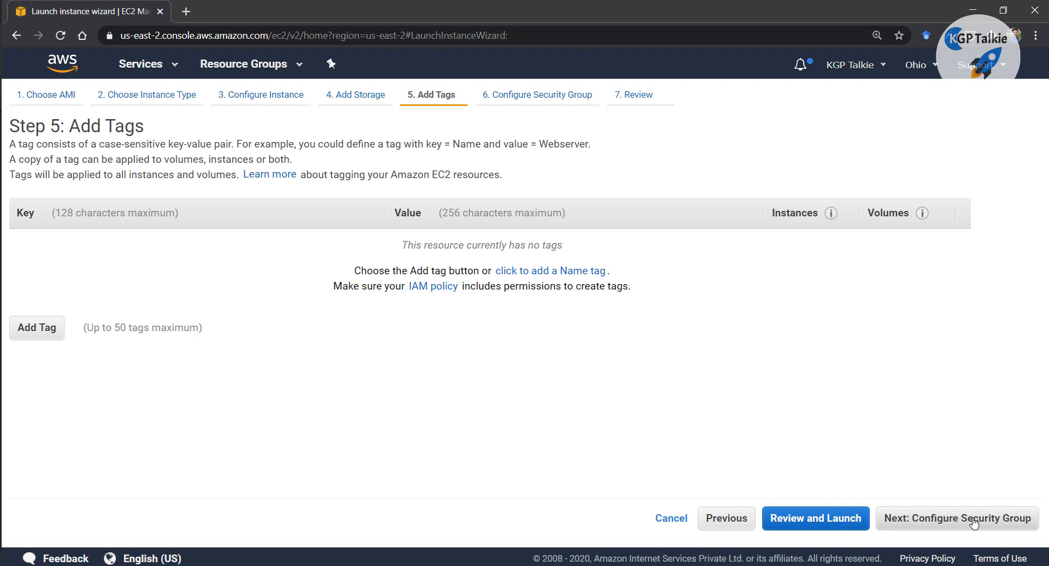
pyautogui.click(973, 523)
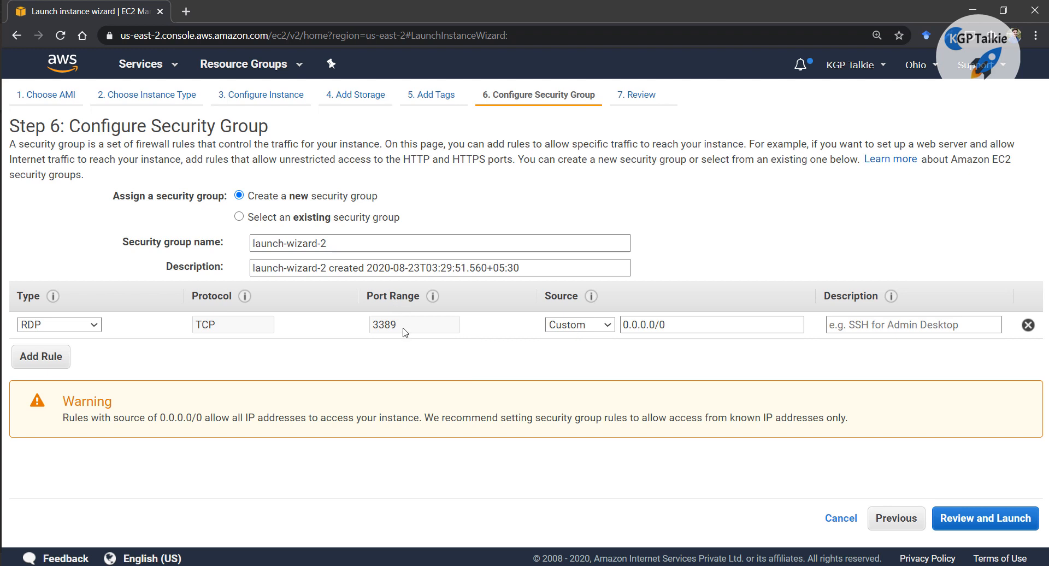
# - Accept the new security group with its RDP rule and review the launch summary, including the rule's type and port range
pyautogui.click(965, 524)
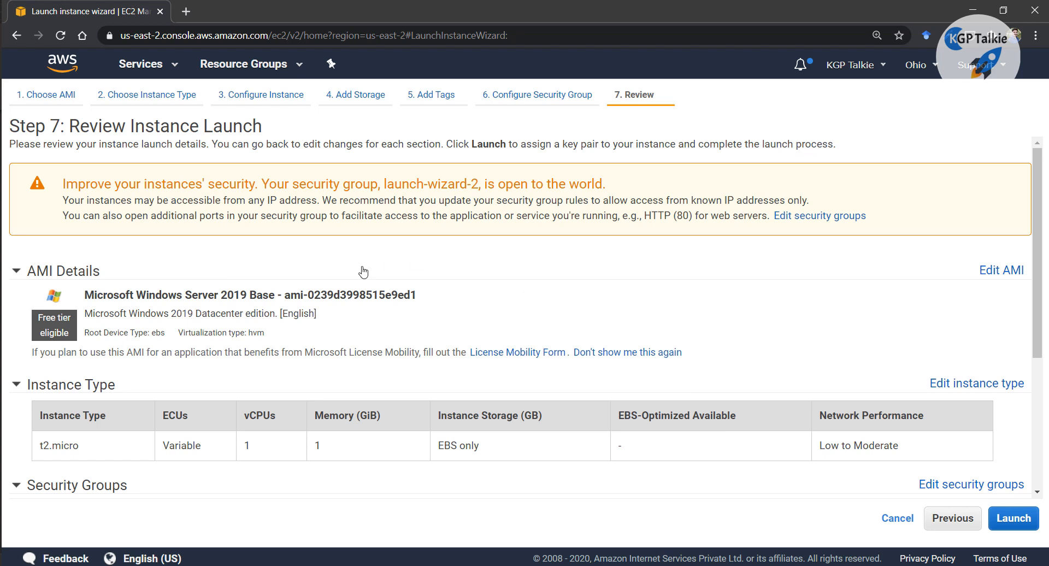
pyautogui.scroll(-4, 251, 281)
pyautogui.scroll(4, 251, 300)
pyautogui.scroll(-4, 250, 301)
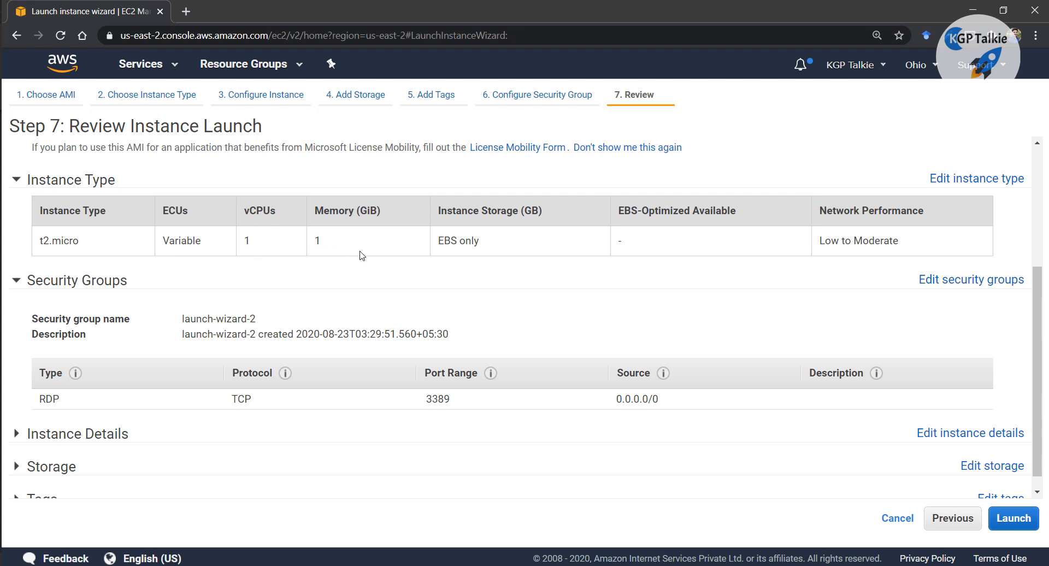
pyautogui.scroll(-1, 353, 252)
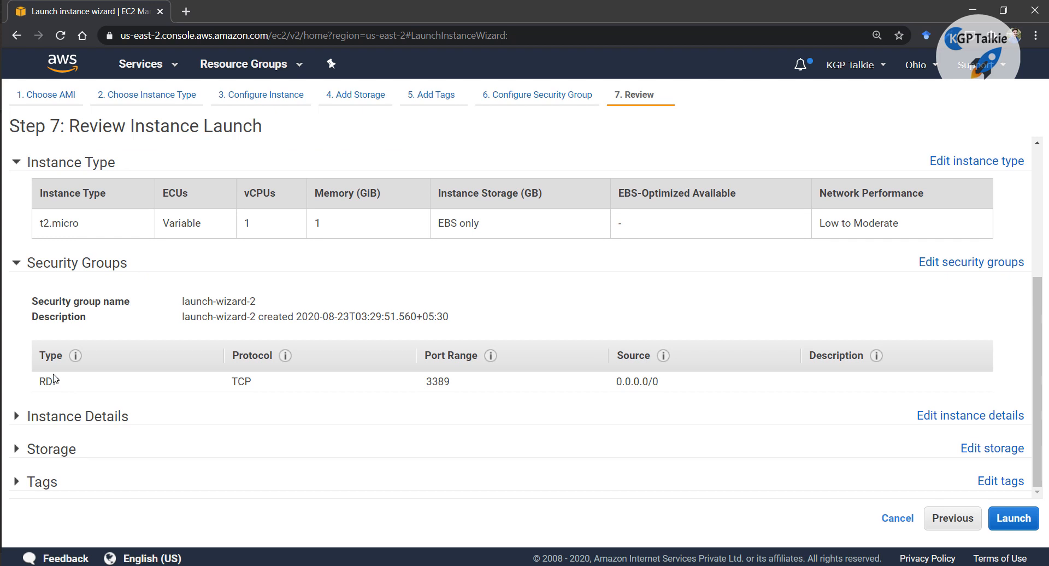
pyautogui.moveTo(42, 384); pyautogui.dragTo(63, 384)
pyautogui.moveTo(428, 381); pyautogui.dragTo(462, 387)
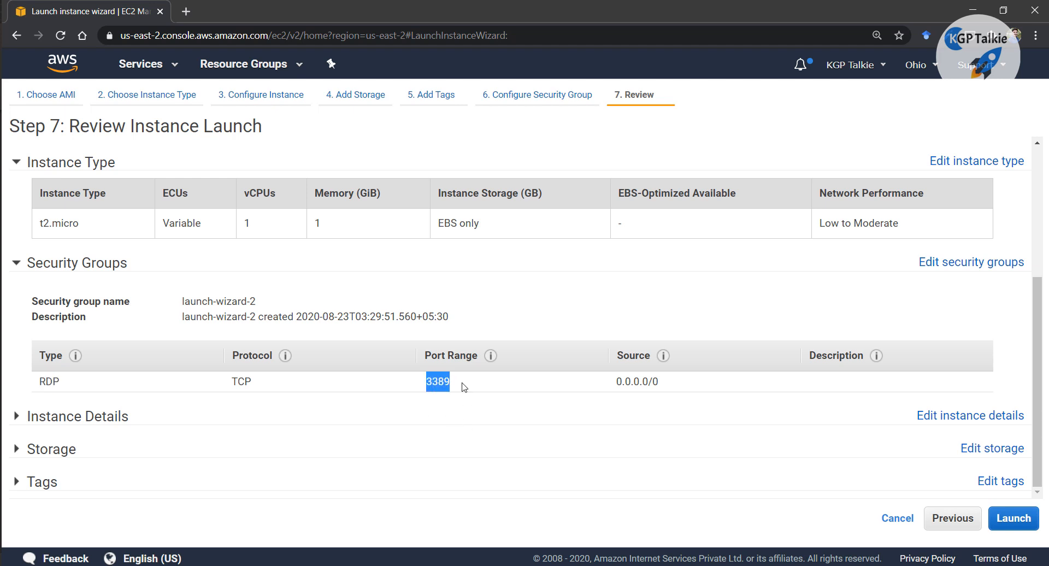
# - Create and download a new key pair named windows.pem, and launch the instance with it
pyautogui.click(1014, 519)
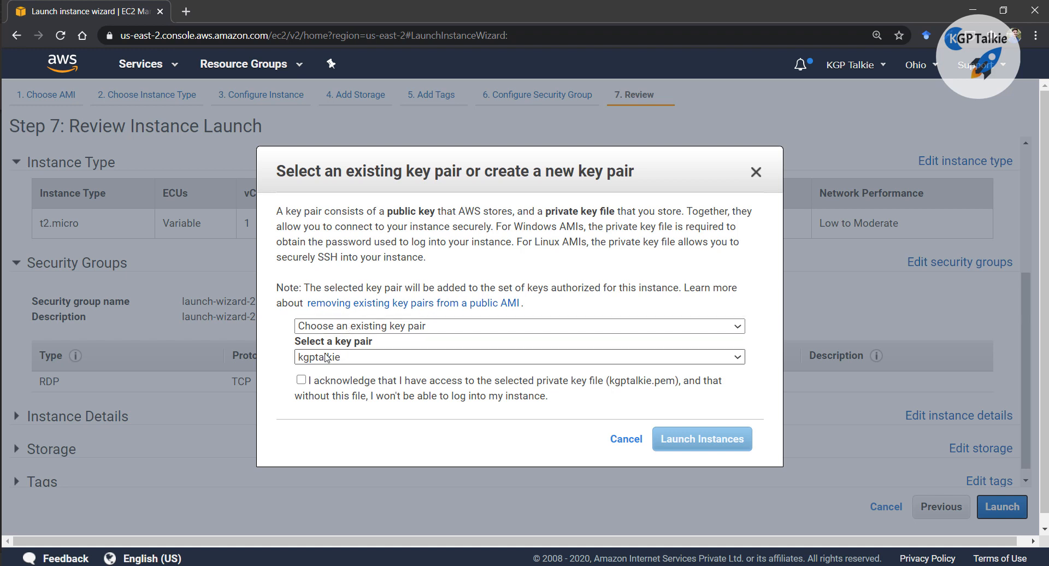
pyautogui.click(443, 329)
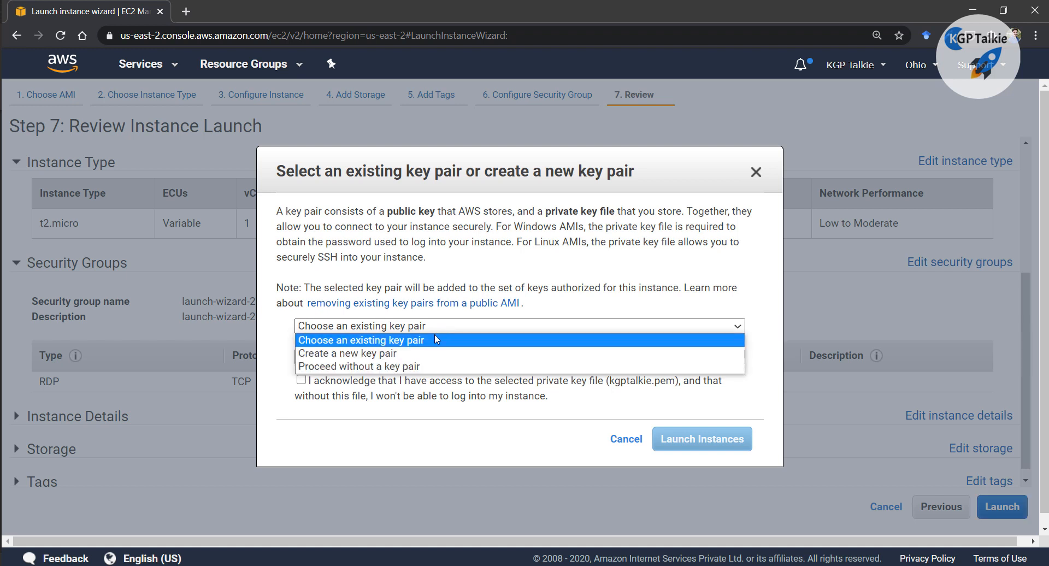
pyautogui.click(387, 356)
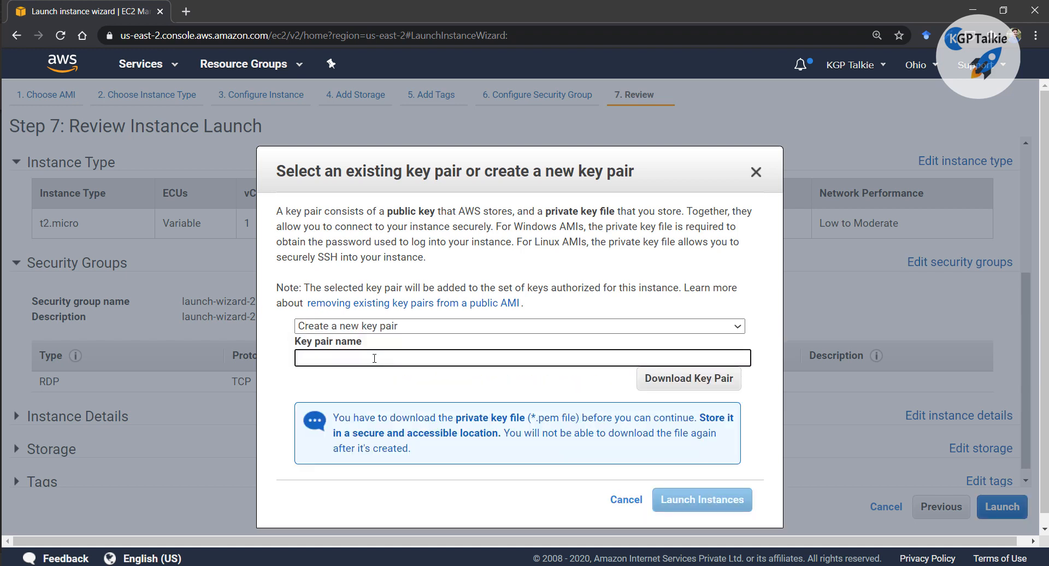
pyautogui.write('windows')
pyautogui.click(436, 386)
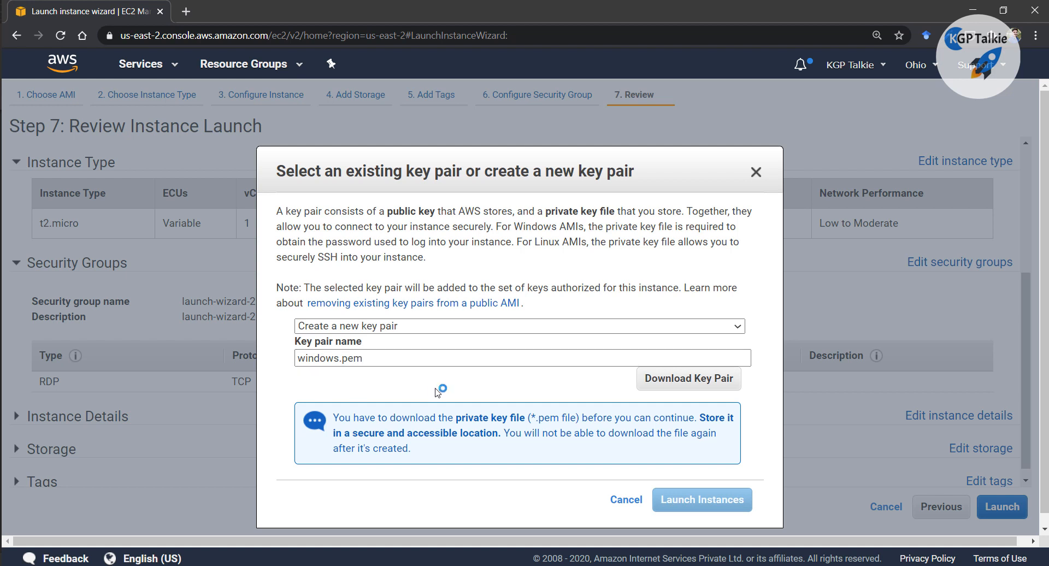
pyautogui.click(661, 383)
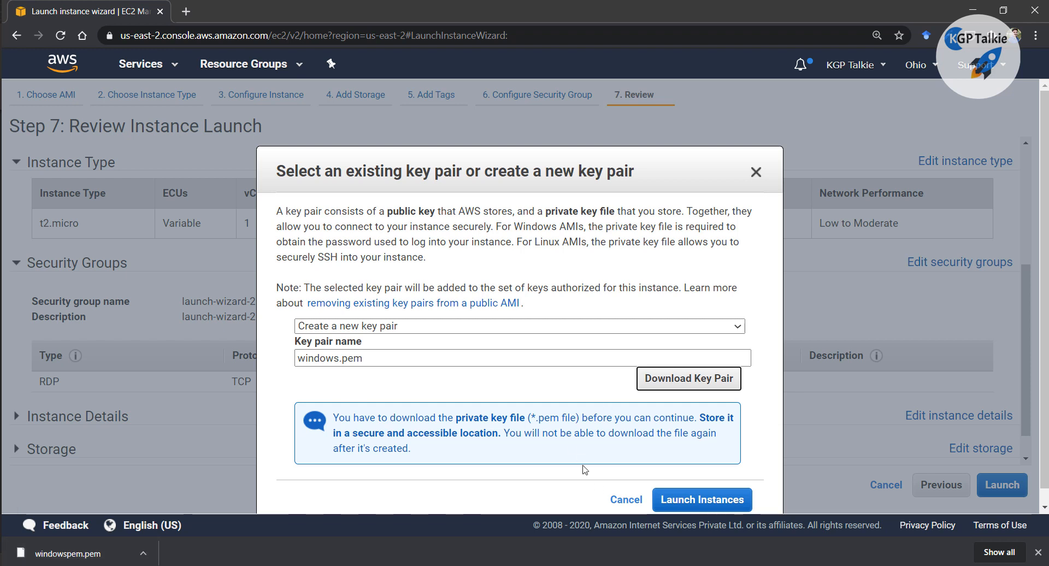
pyautogui.click(704, 499)
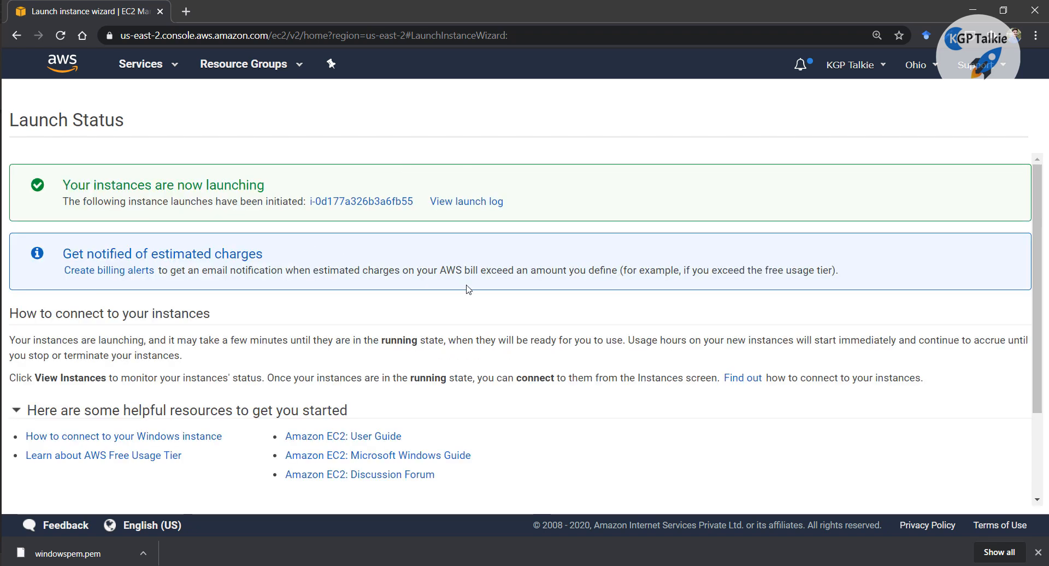
# - Open the newly launched instance in the instance list and look across its detail columns
pyautogui.click(360, 202)
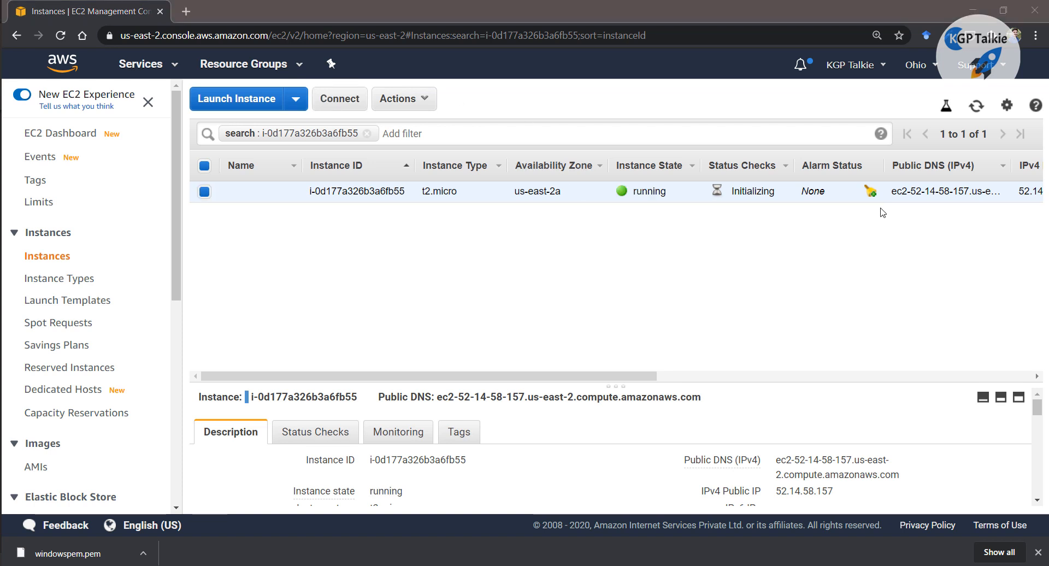
pyautogui.moveTo(654, 377); pyautogui.dragTo(796, 382)
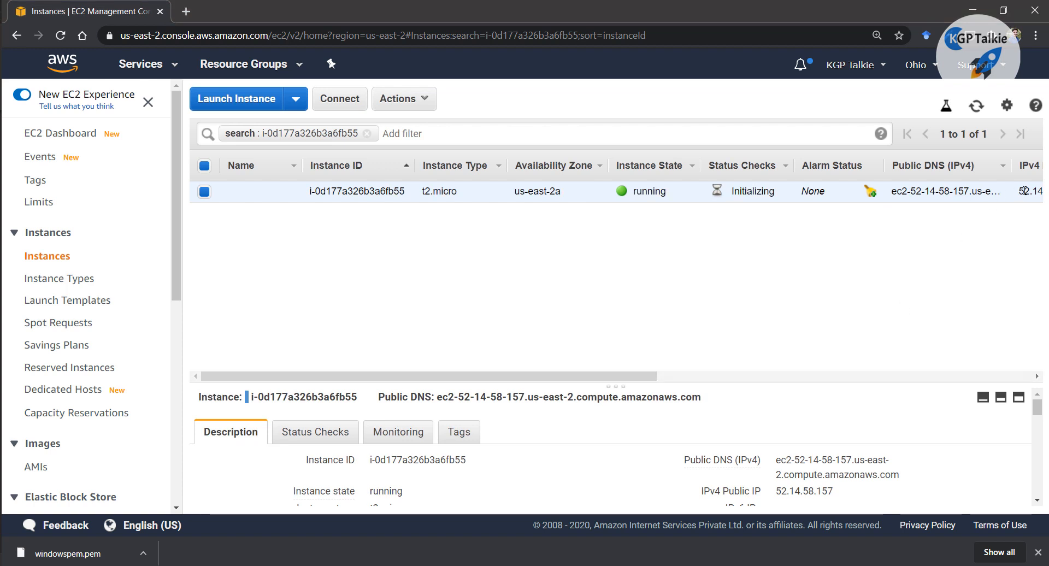
pyautogui.moveTo(620, 377); pyautogui.dragTo(377, 374)
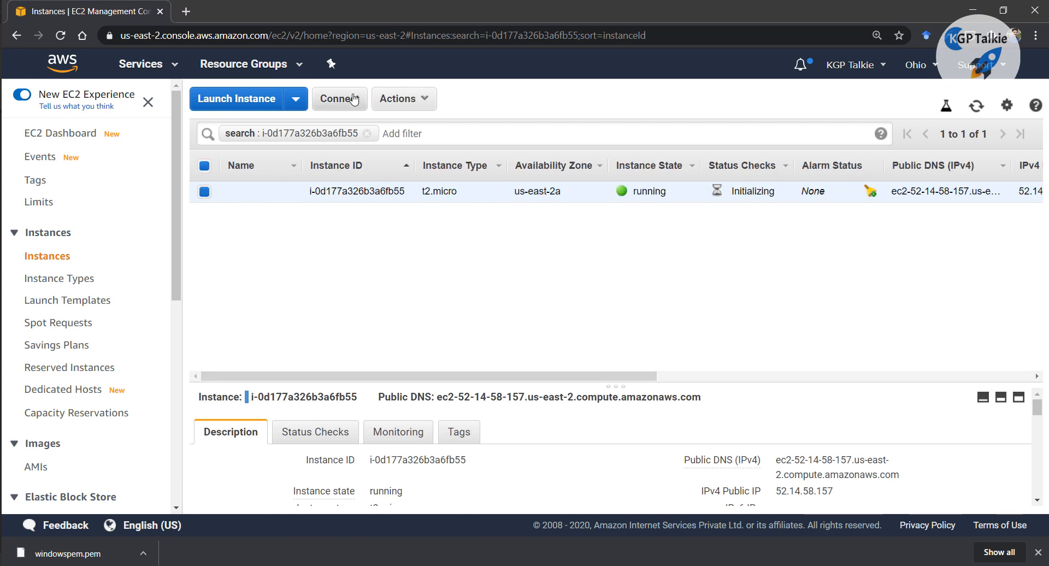
# - Download the instance's Remote Desktop file for a standalone RDP client and request its Administrator password, retrying the request once
pyautogui.click(330, 106)
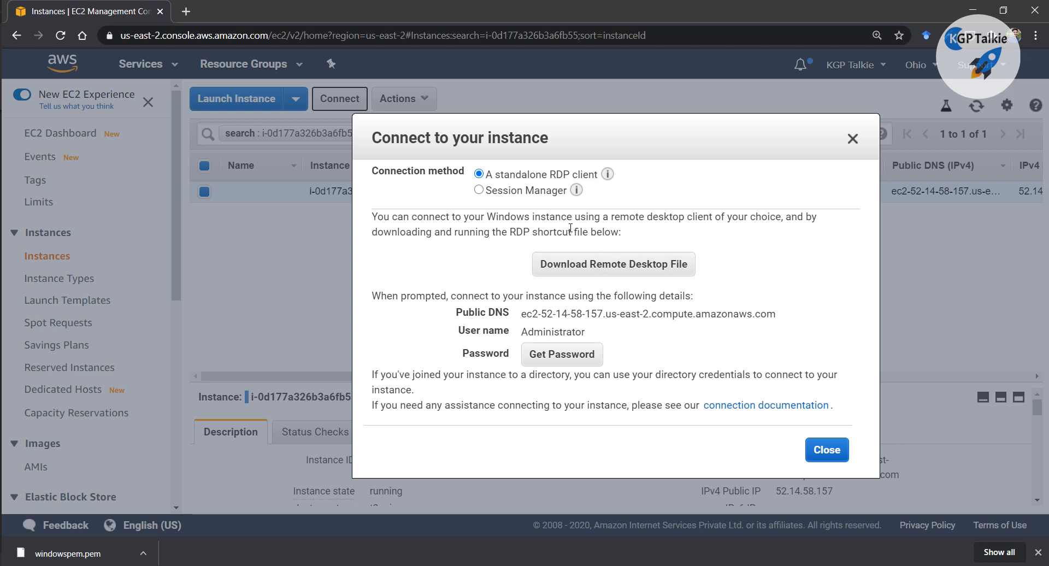
pyautogui.click(632, 272)
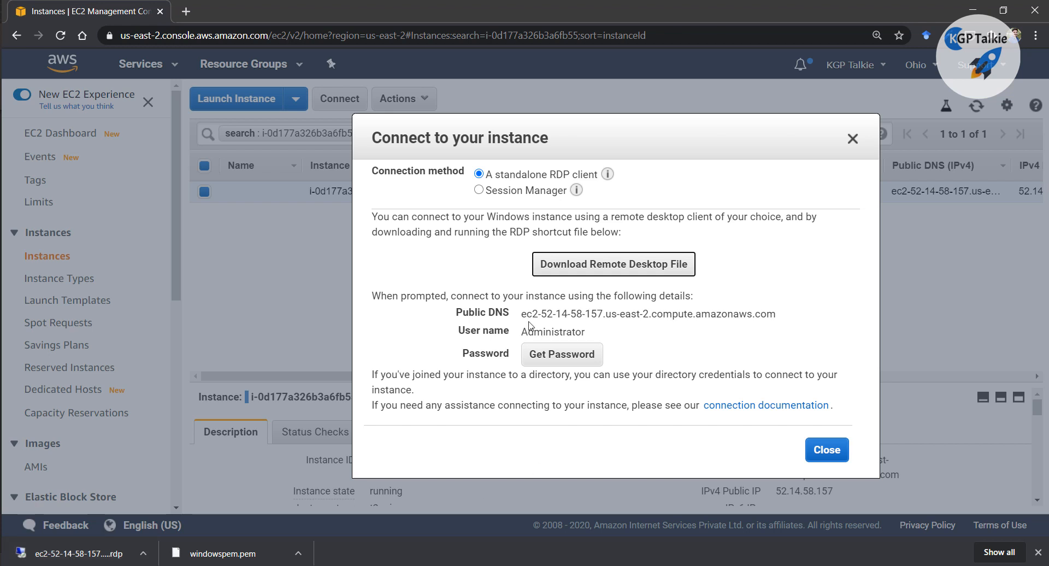
pyautogui.click(563, 363)
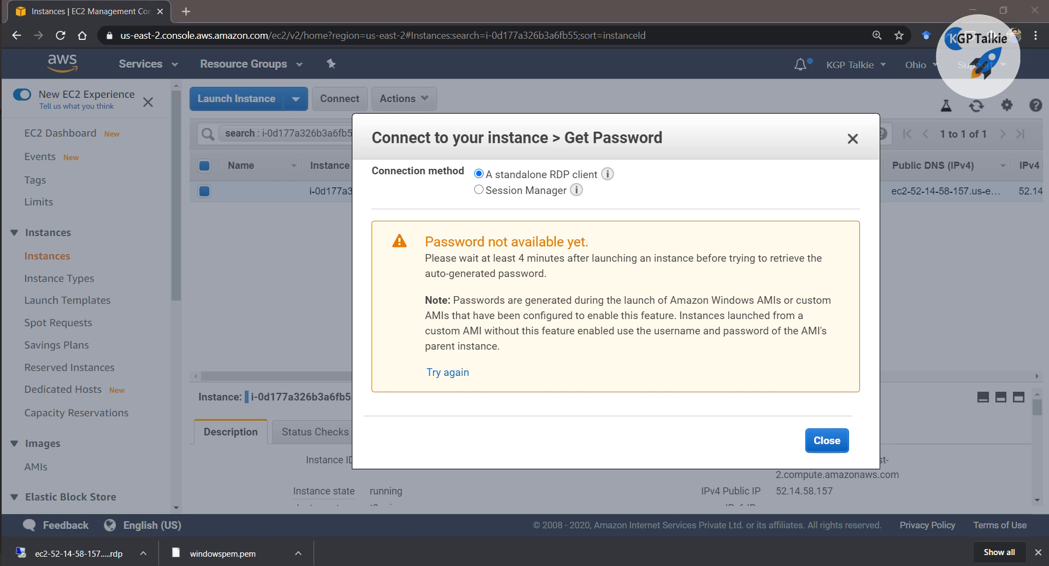
pyautogui.click(455, 373)
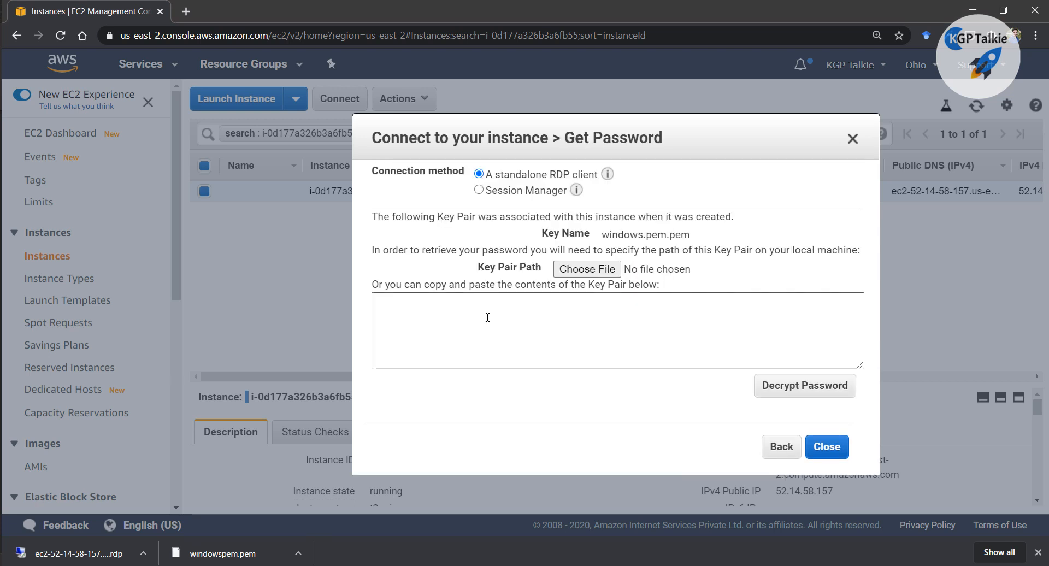
pyautogui.click(580, 278)
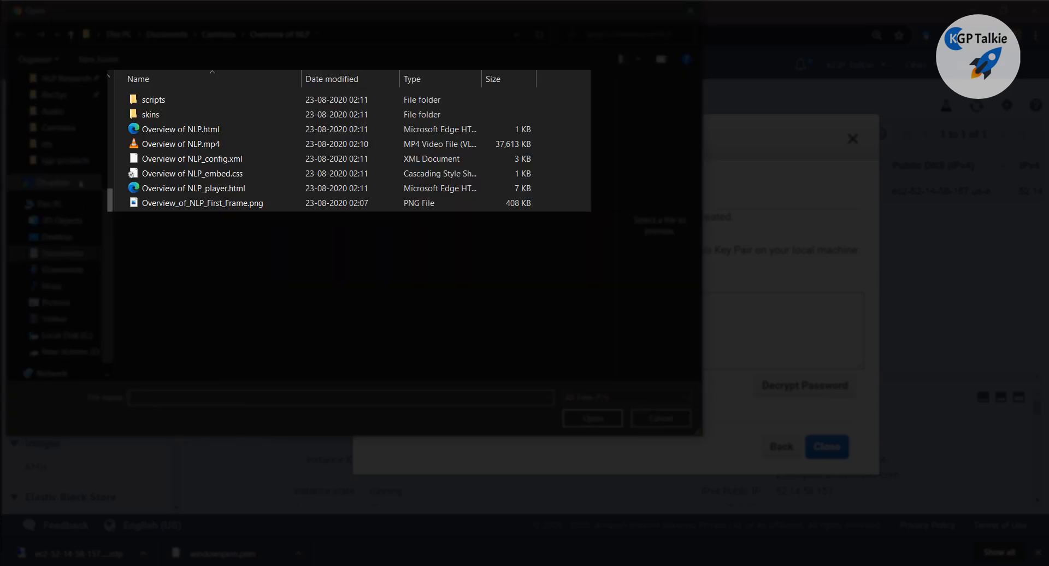
pyautogui.scroll(4, 67, 183)
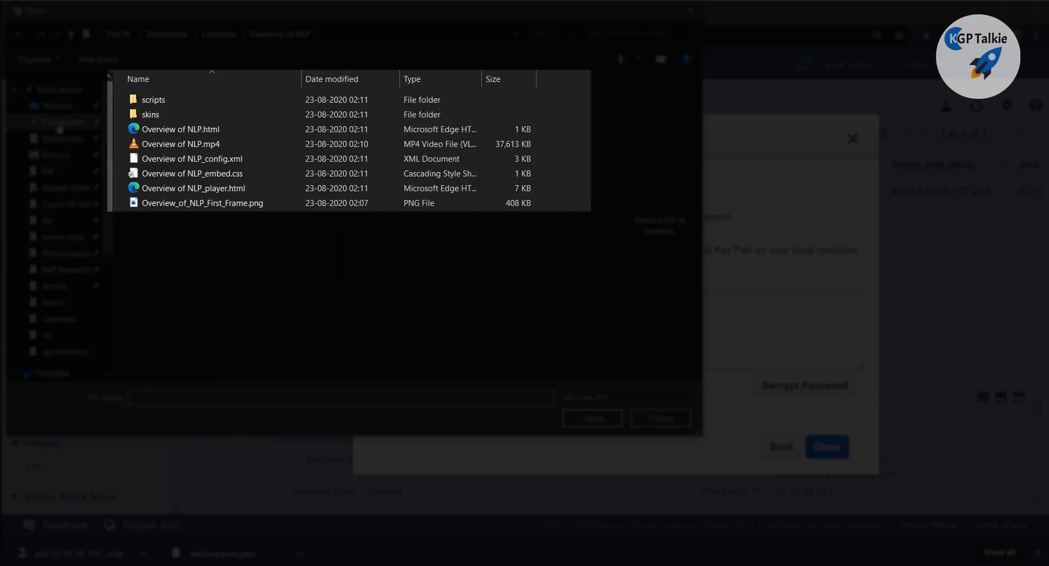
pyautogui.click(60, 125)
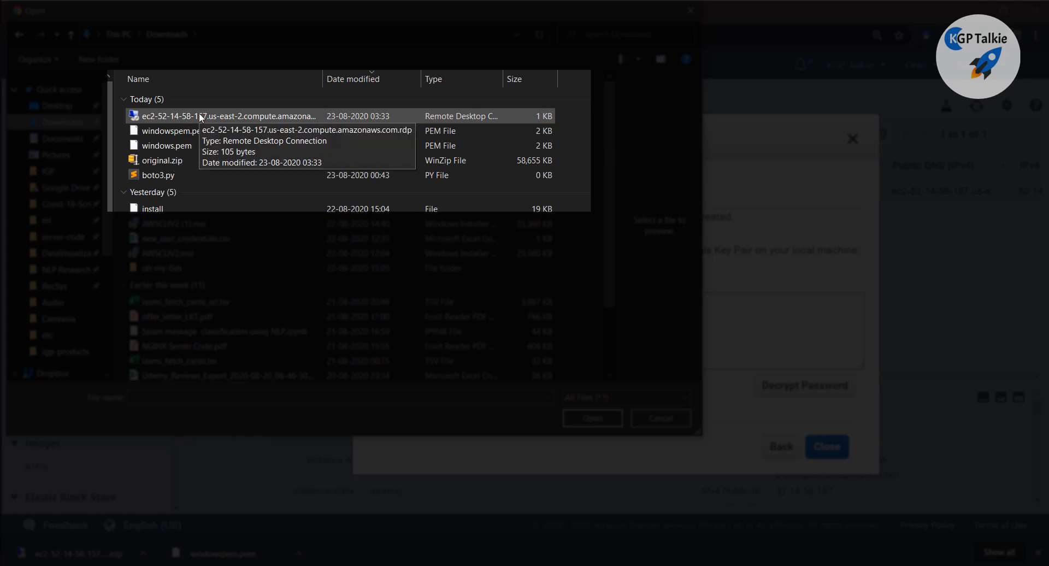
pyautogui.click(201, 117)
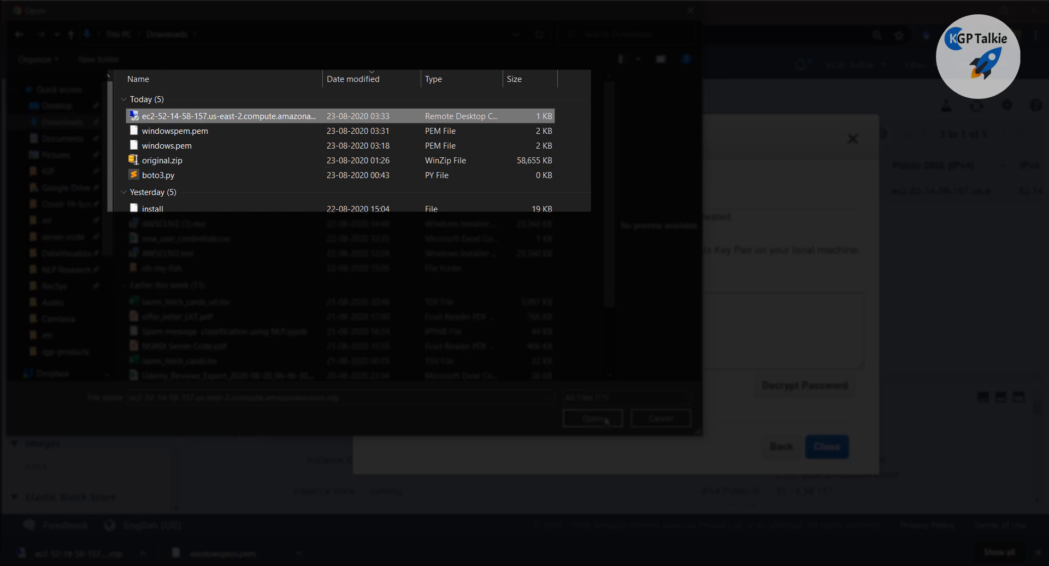
pyautogui.click(593, 418)
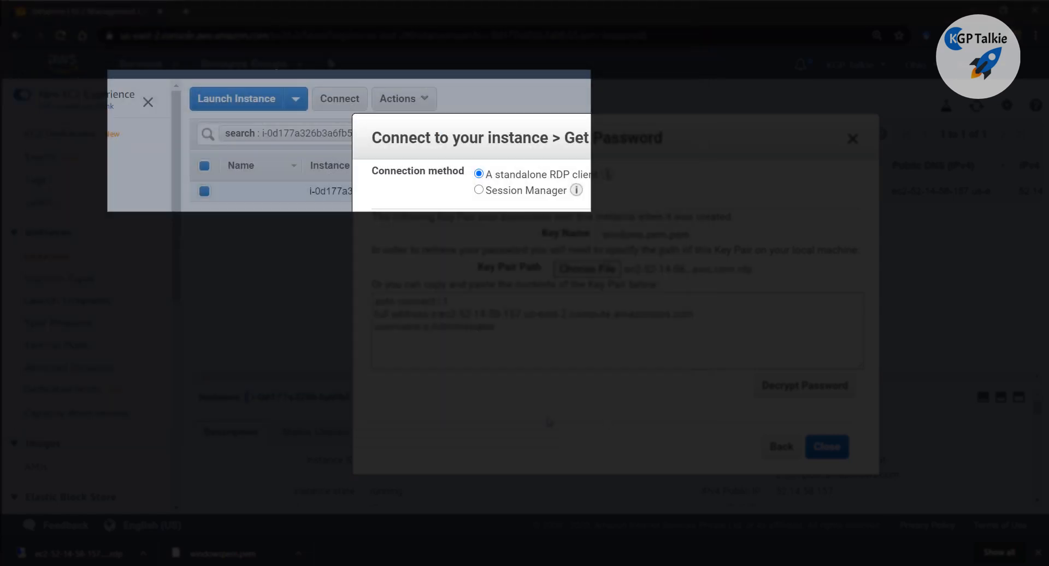
pyautogui.click(791, 396)
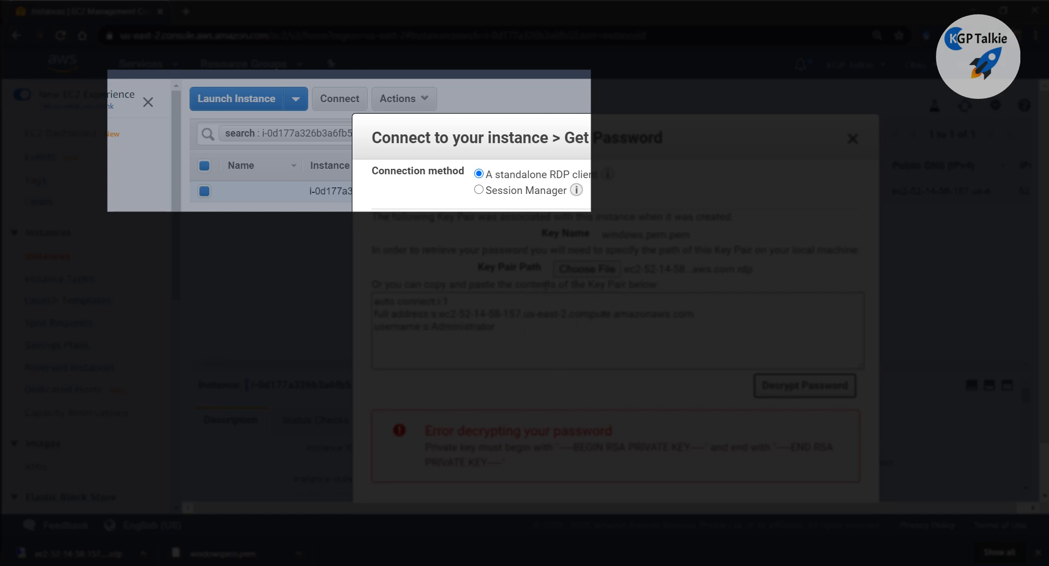
# - Decrypt the Administrator password with the windowspem.pem key pair file from Downloads and copy the decrypted password
pyautogui.click(711, 273)
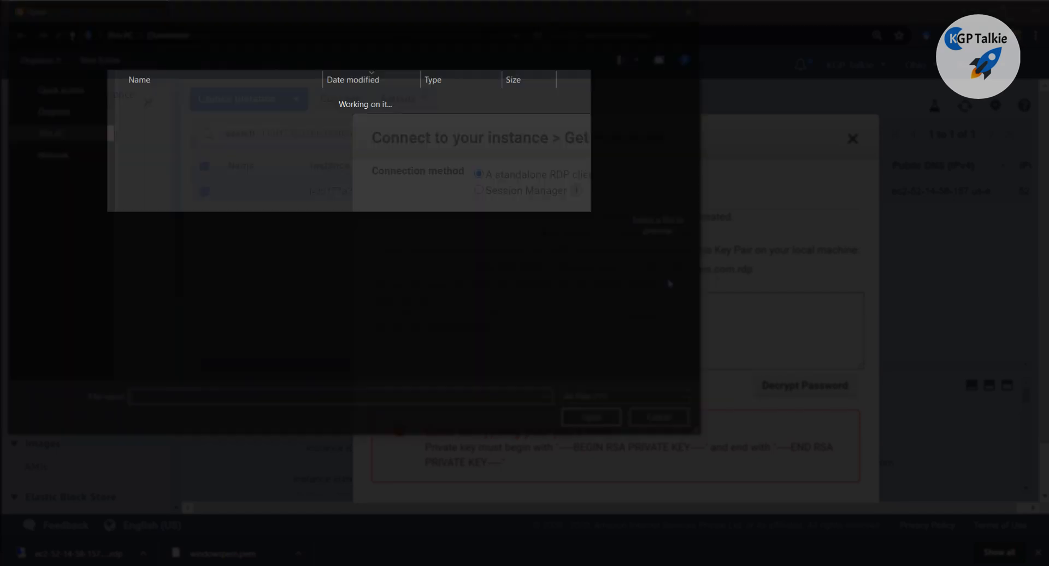
pyautogui.click(186, 134)
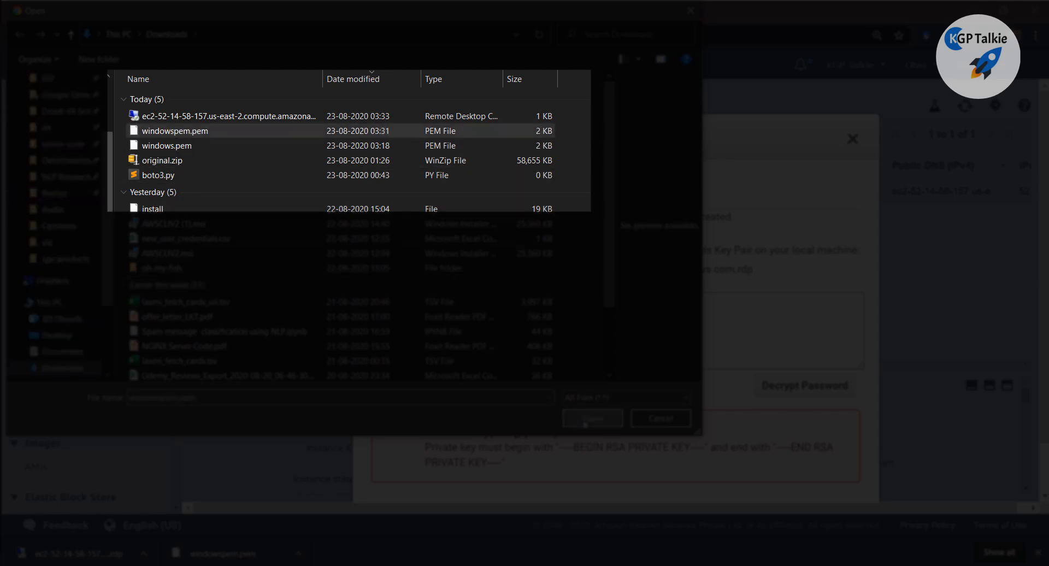
pyautogui.click(593, 418)
pyautogui.click(801, 387)
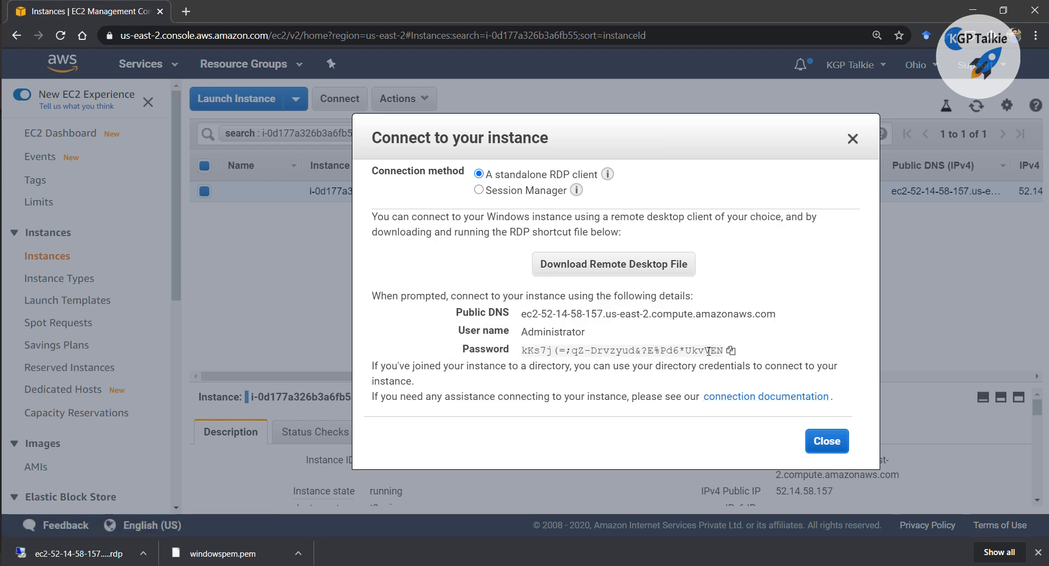
pyautogui.click(730, 352)
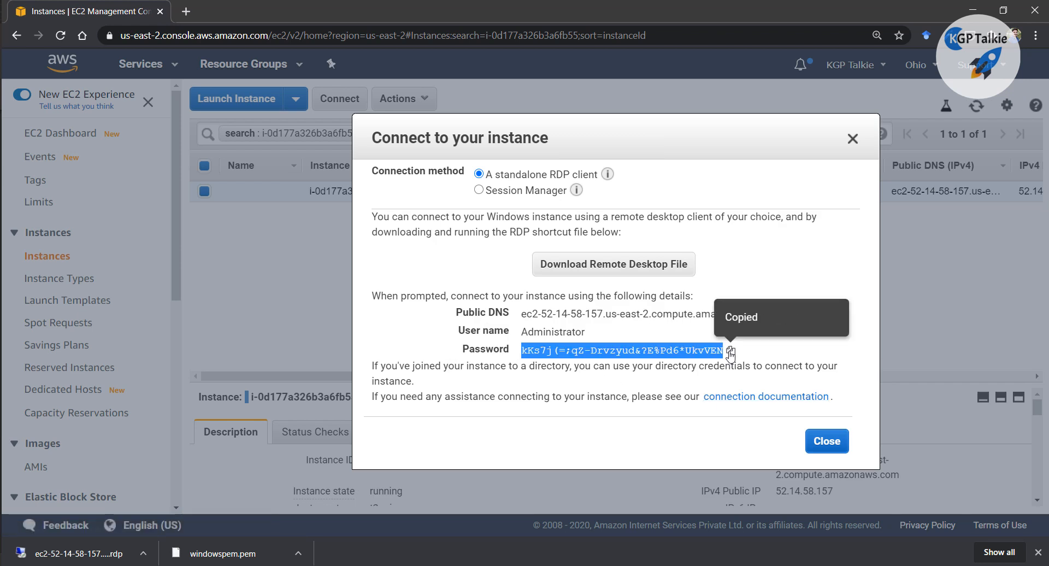
pyautogui.click(829, 448)
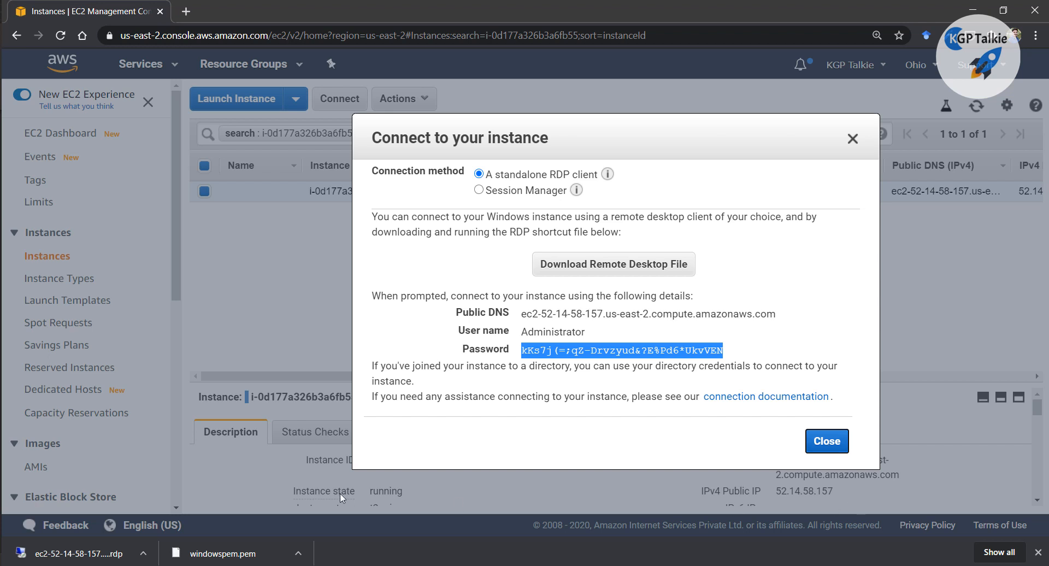
# - Try to connect to the instance through the downloaded RDP file with the copied Administrator password and remembered credentials
pyautogui.click(73, 556)
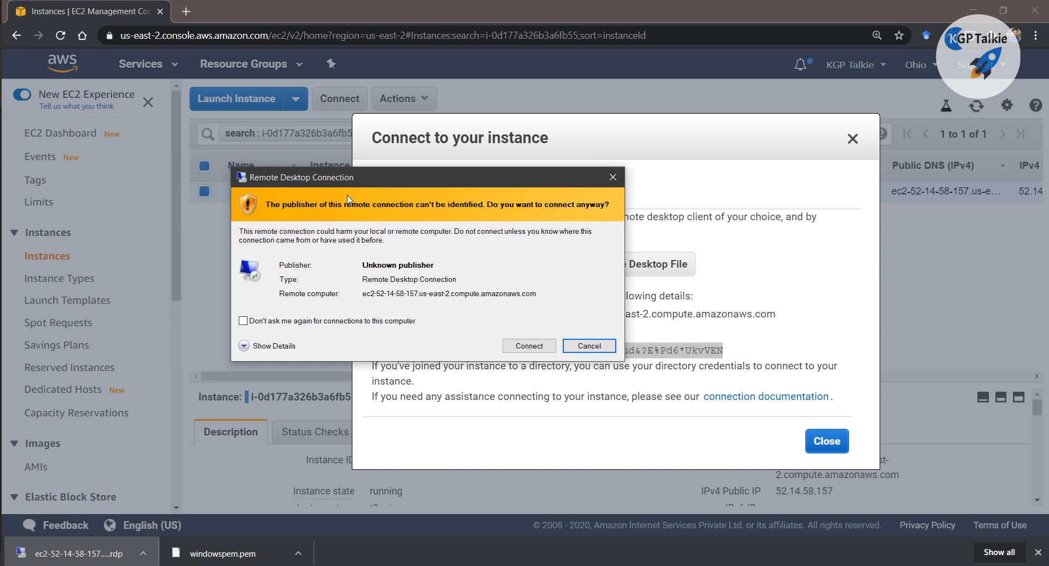
pyautogui.click(527, 346)
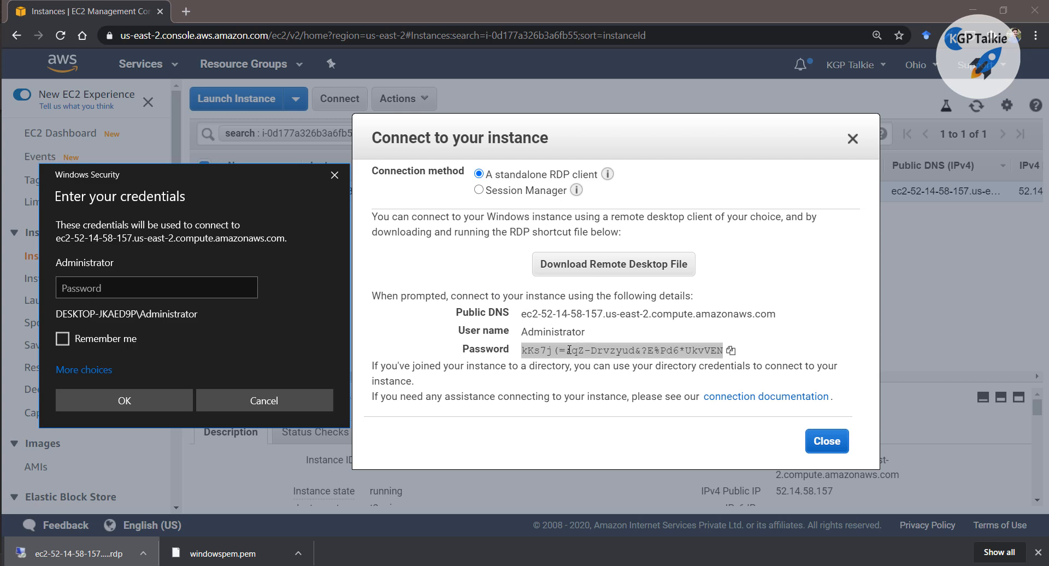
pyautogui.click(731, 353)
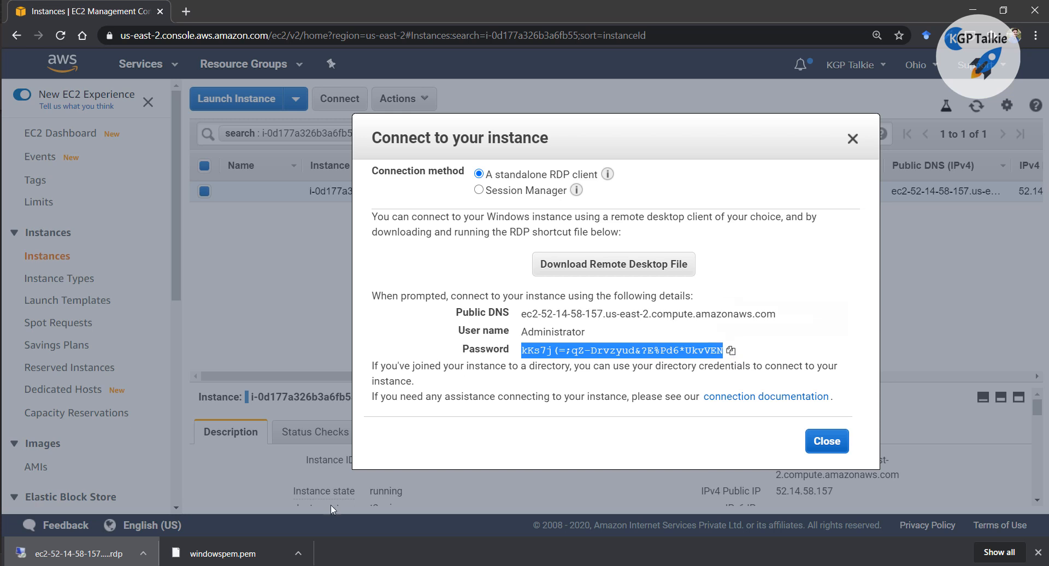
pyautogui.hotkey('alt', 'Tab')
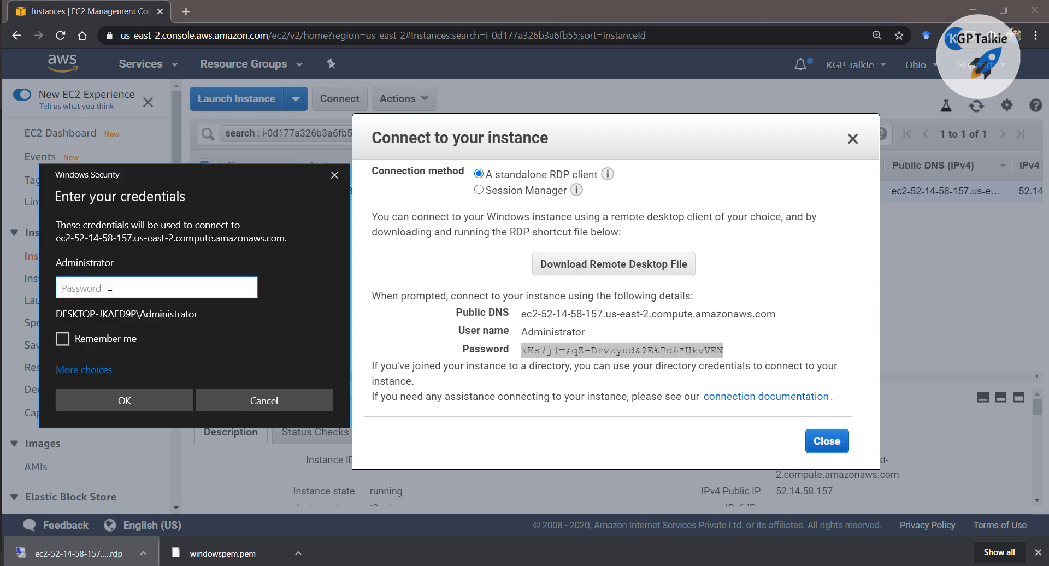
pyautogui.rightClick(109, 287)
pyautogui.click(146, 302)
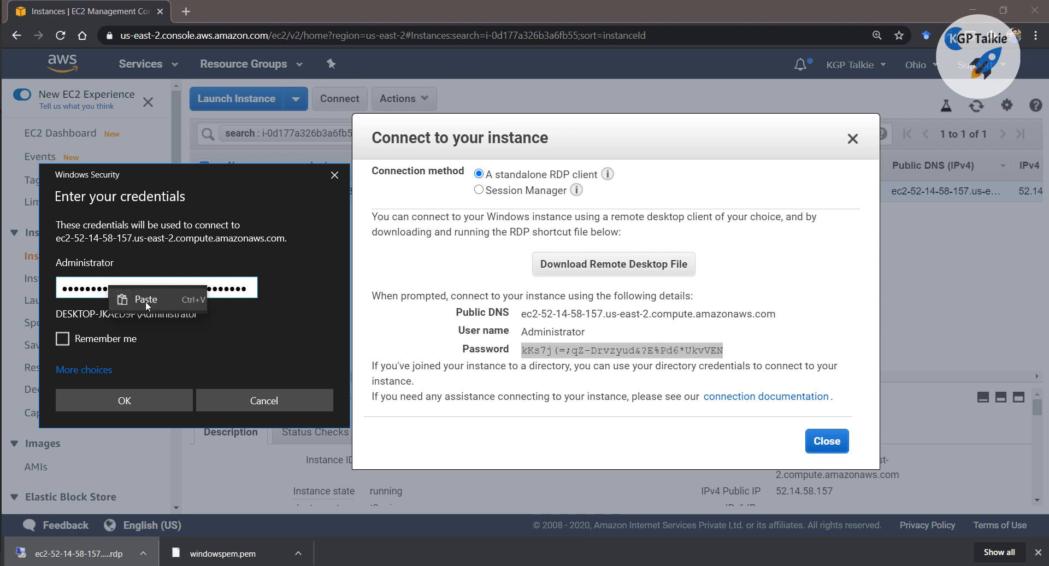
pyautogui.click(63, 341)
pyautogui.click(149, 404)
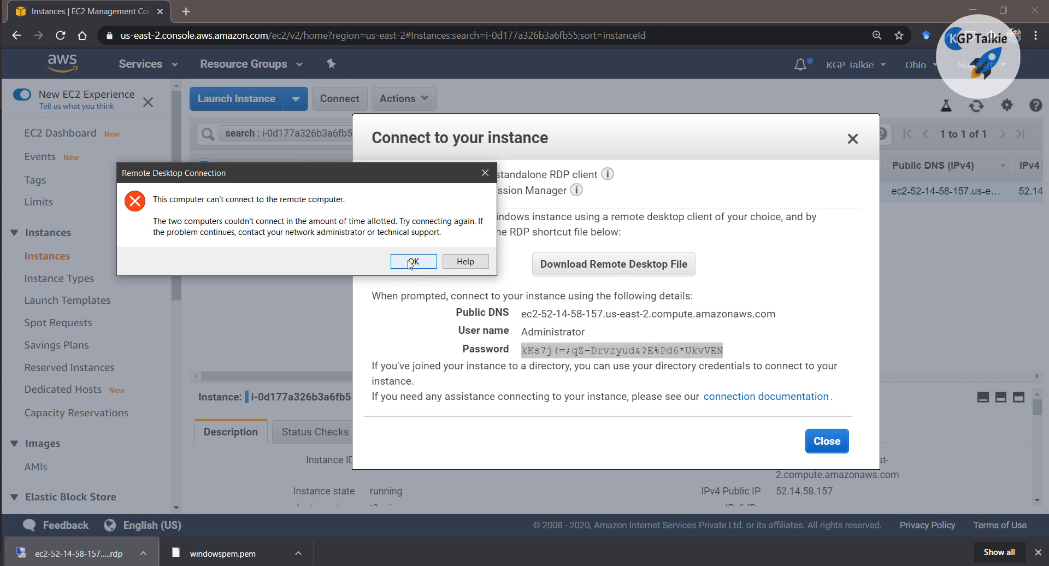
pyautogui.click(436, 263)
pyautogui.click(420, 279)
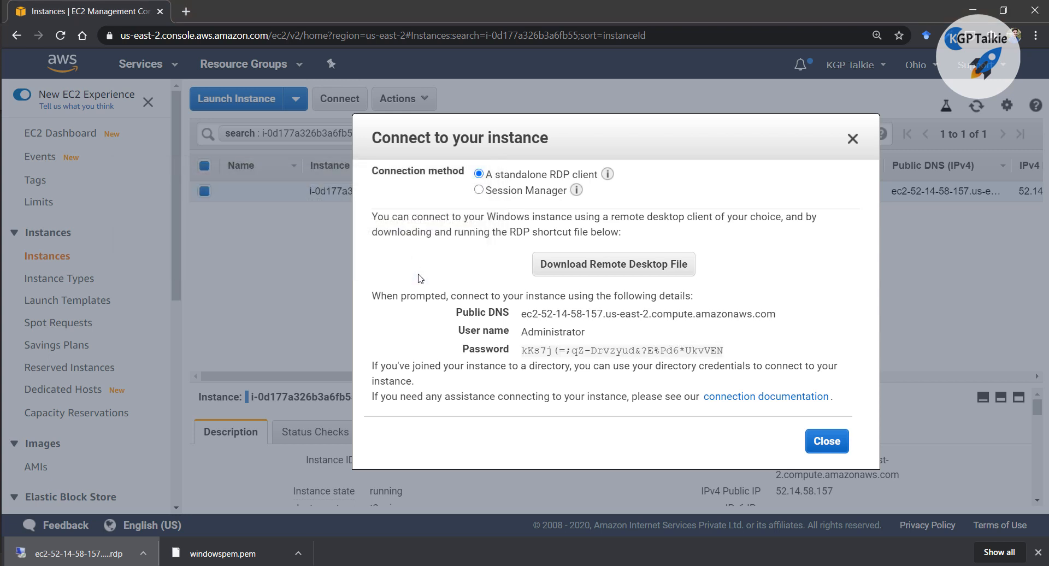
# - Connect again through the downloaded RDP file with the Administrator password, and make the remote PC discoverable on Network 2
pyautogui.click(72, 554)
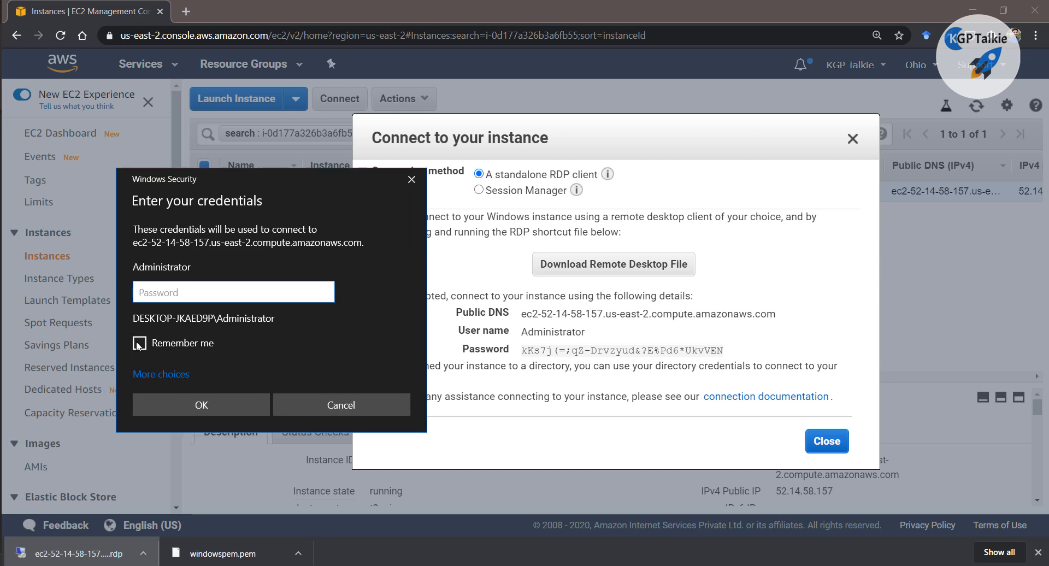
pyautogui.hotkey('ctrl', 'v')
pyautogui.click(176, 411)
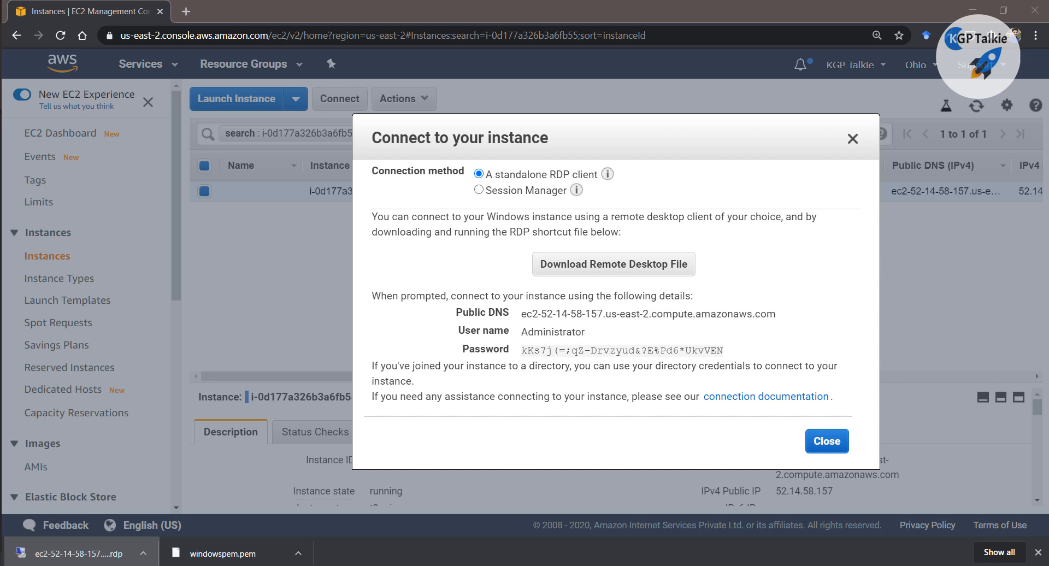
pyautogui.moveTo(0, 282); pyautogui.dragTo(241, 284)
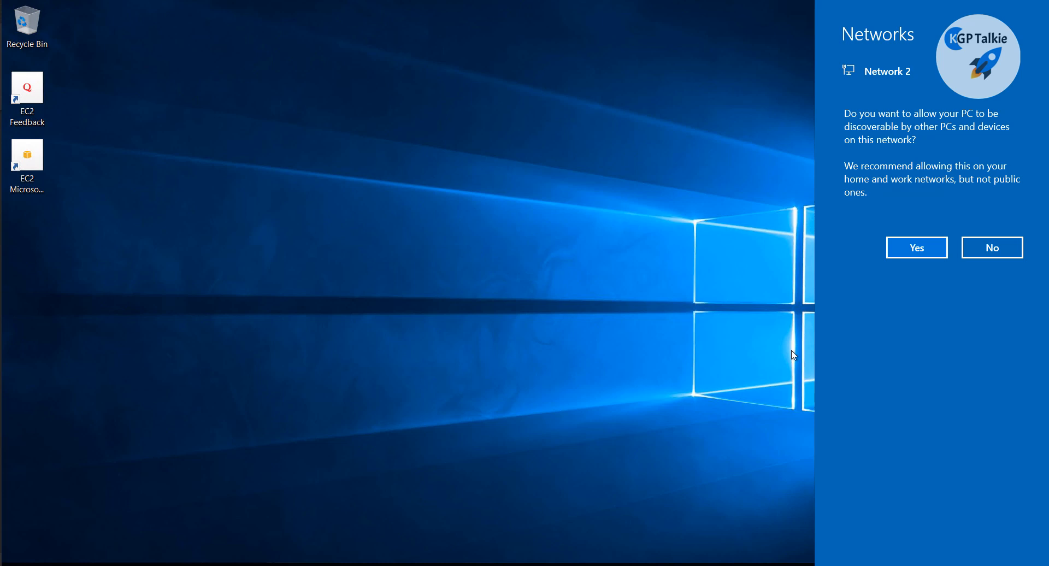
pyautogui.click(917, 249)
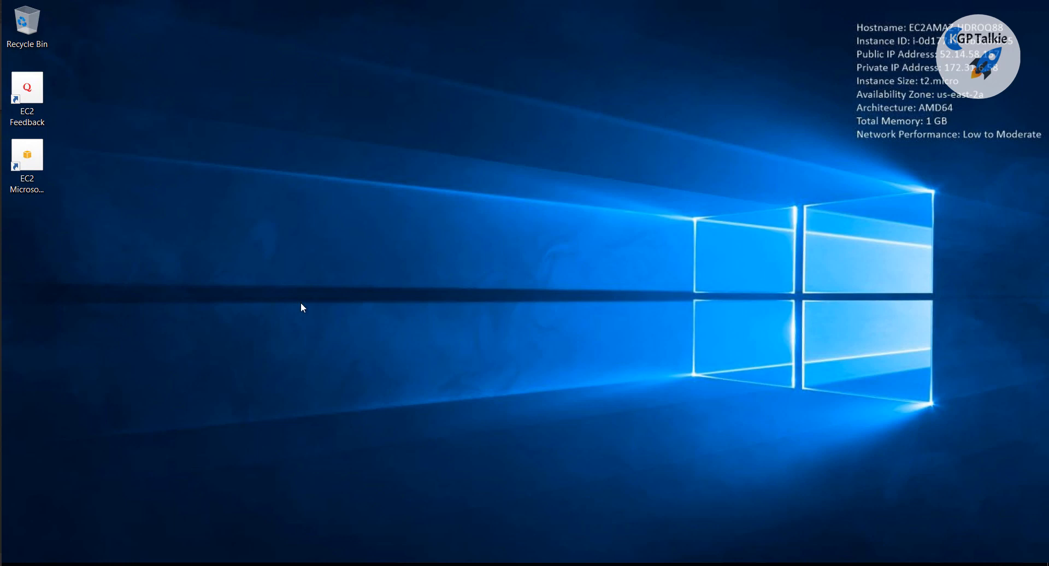
# - Examine the remote machine's This PC view, Local Disk (C:), and the Downloads and Documents folders in File Explorer
pyautogui.press('super+e')
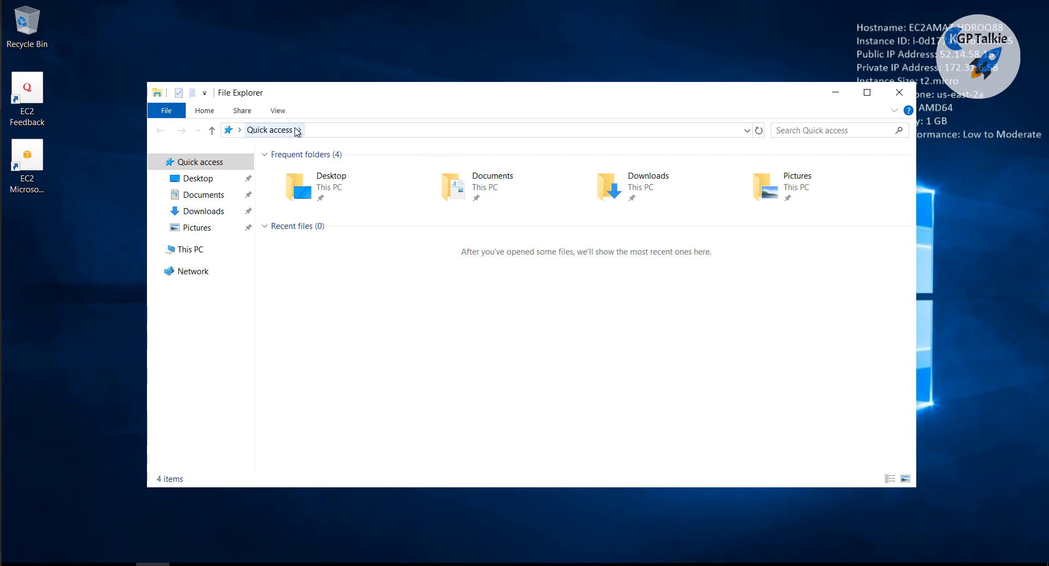
pyautogui.click(190, 252)
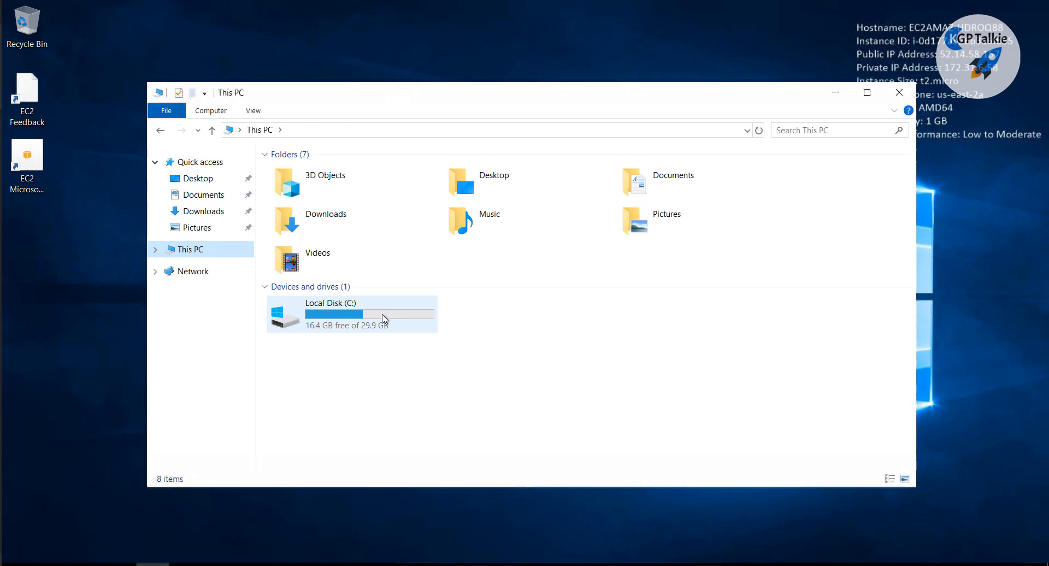
pyautogui.doubleClick(384, 319)
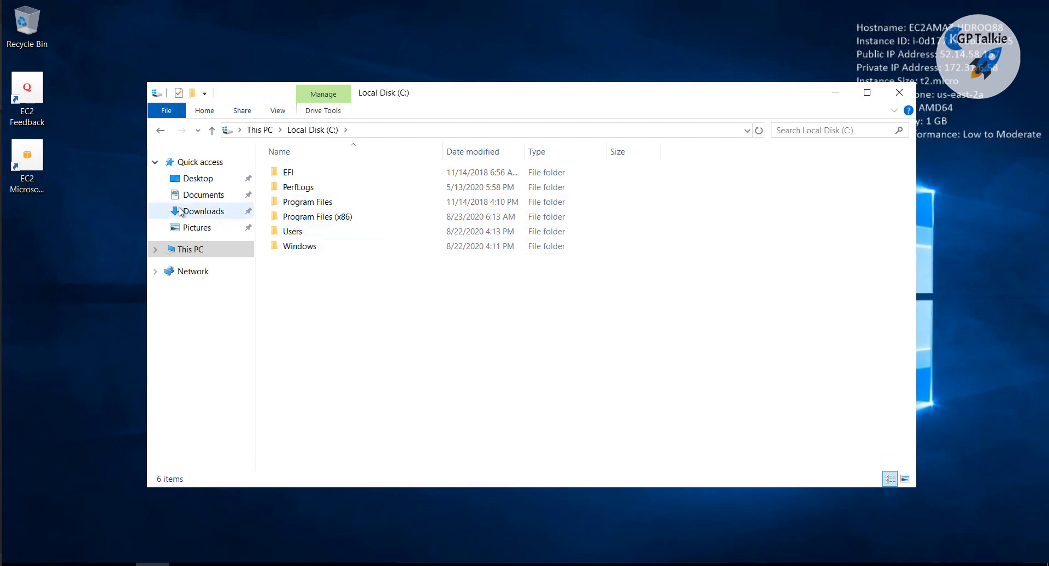
pyautogui.click(192, 214)
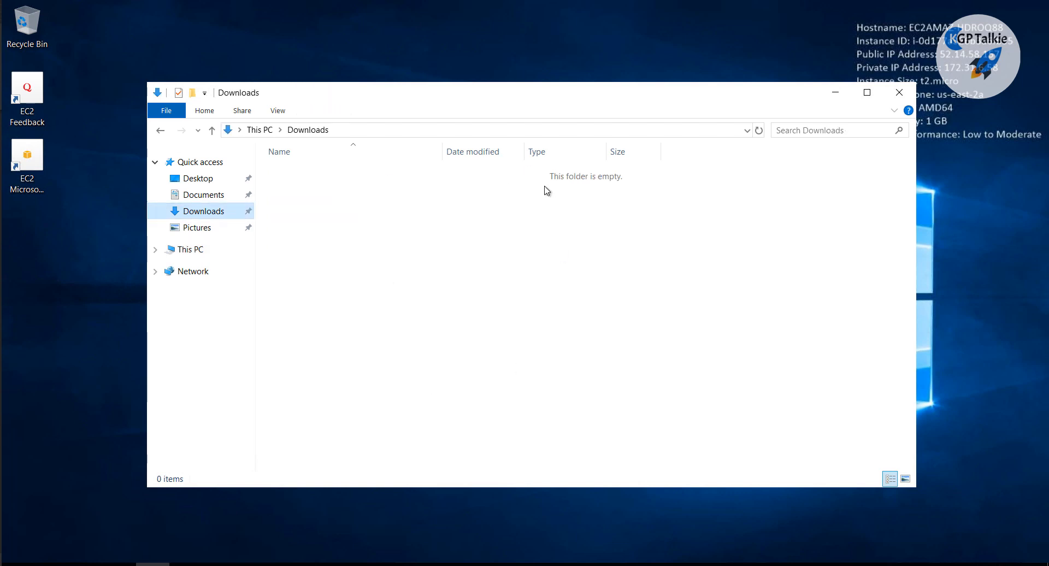
pyautogui.click(191, 200)
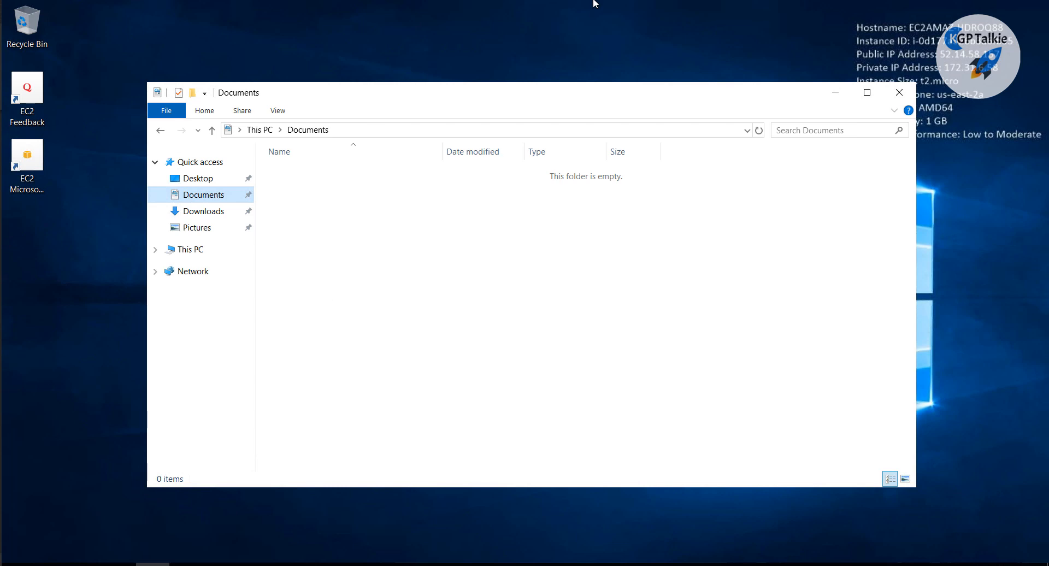
pyautogui.moveTo(595, 3)
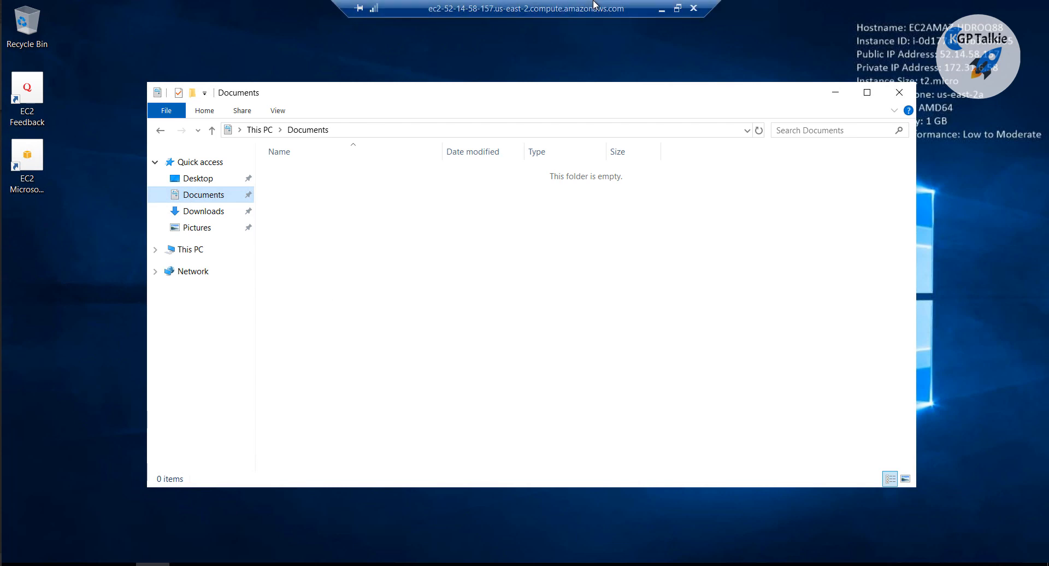
# - Check the connection quality of the full-screen remote desktop session and dismiss the report
pyautogui.click(360, 9)
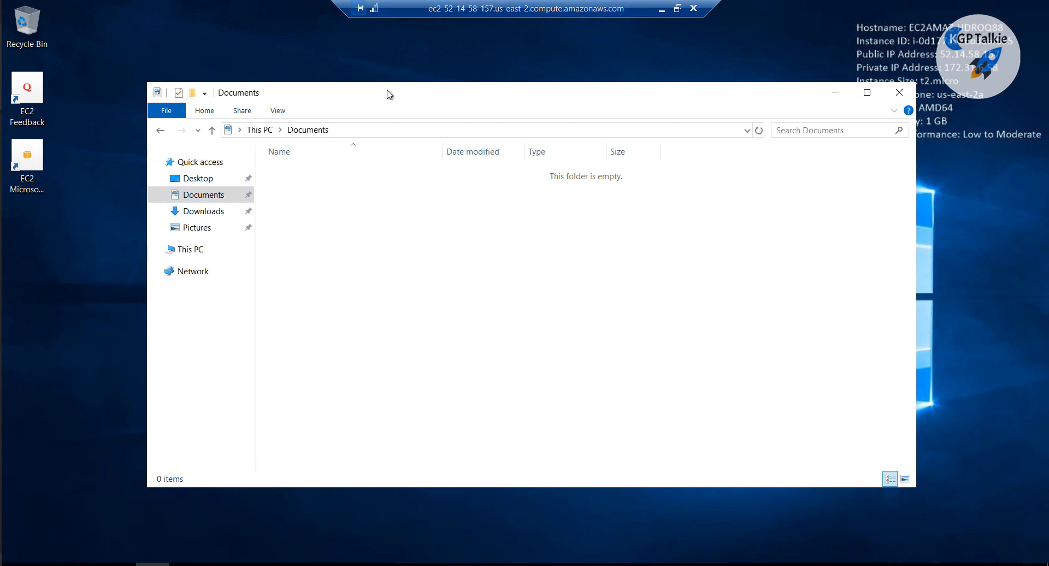
pyautogui.click(374, 9)
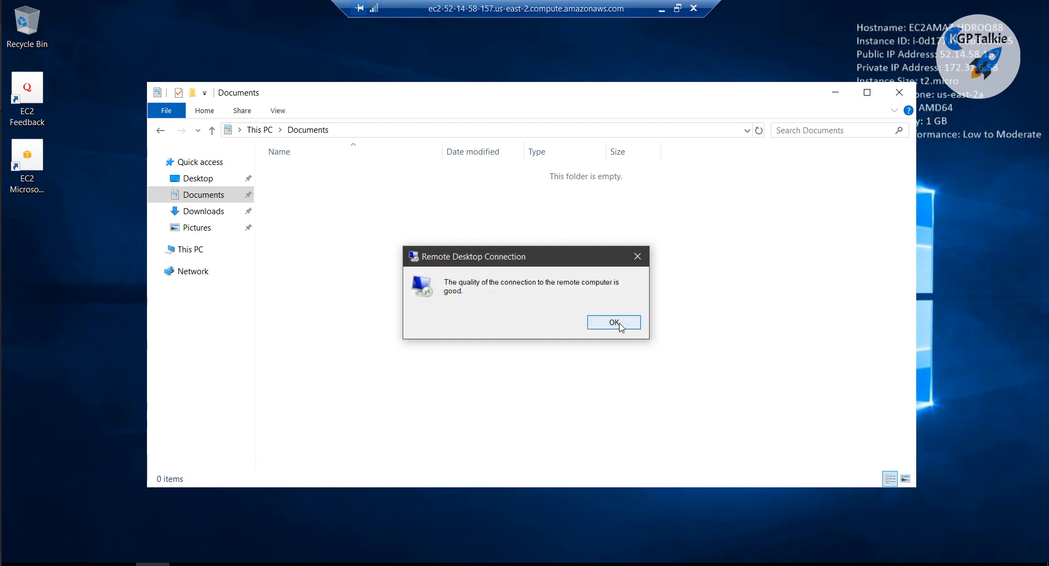
pyautogui.click(619, 327)
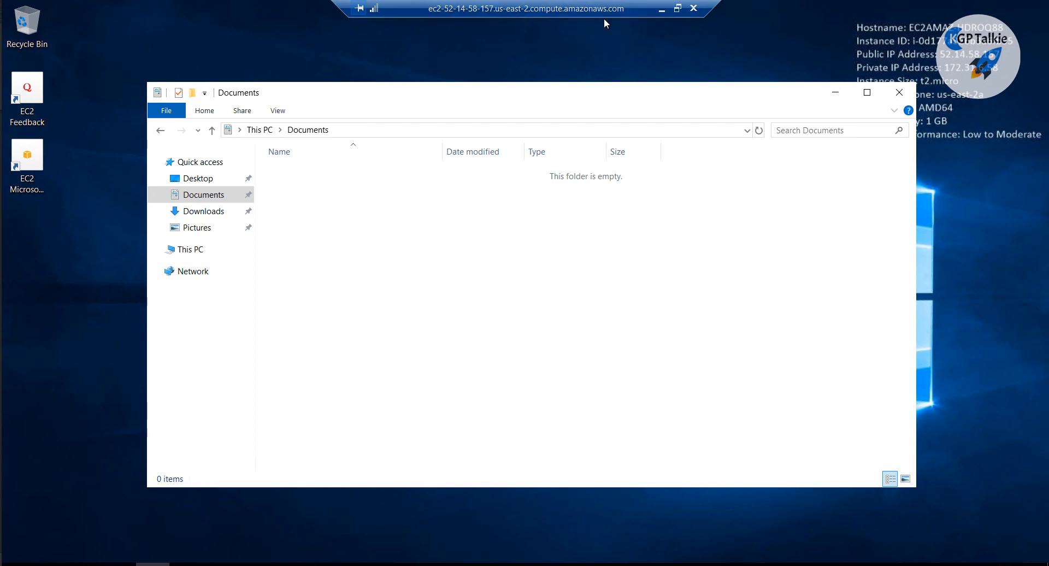
# - Switch the remote session from full screen to a window, and enlarge it in width and height over the browser
pyautogui.click(679, 8)
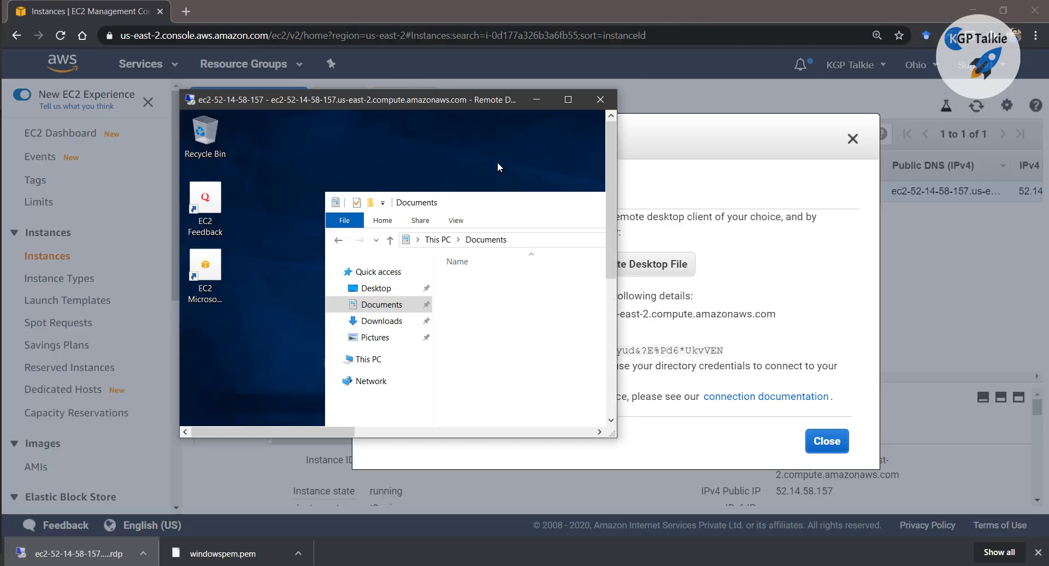
pyautogui.moveTo(617, 231); pyautogui.dragTo(923, 232)
pyautogui.moveTo(597, 94); pyautogui.dragTo(598, 33)
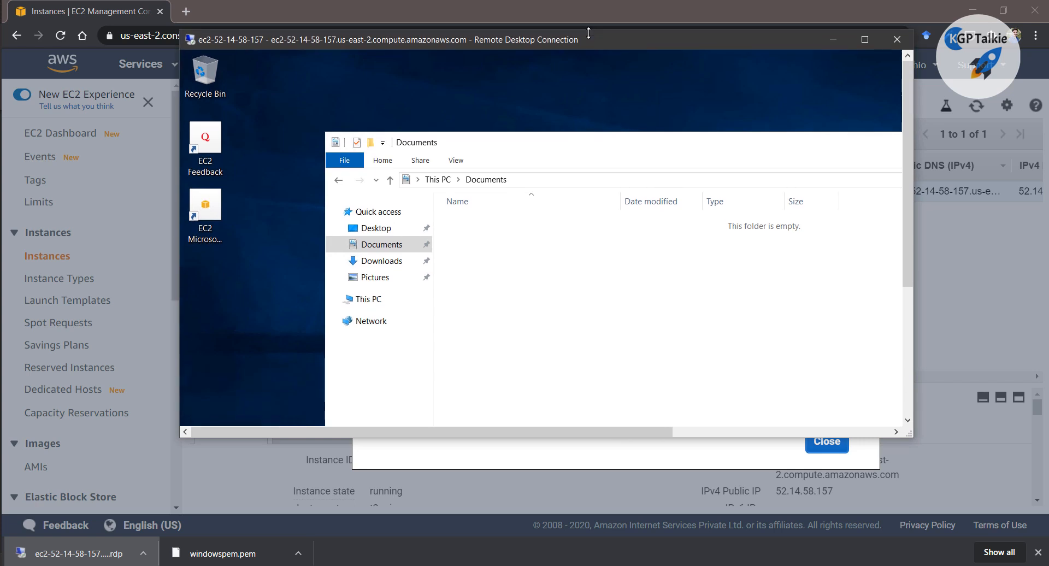
pyautogui.moveTo(471, 439); pyautogui.dragTo(481, 522)
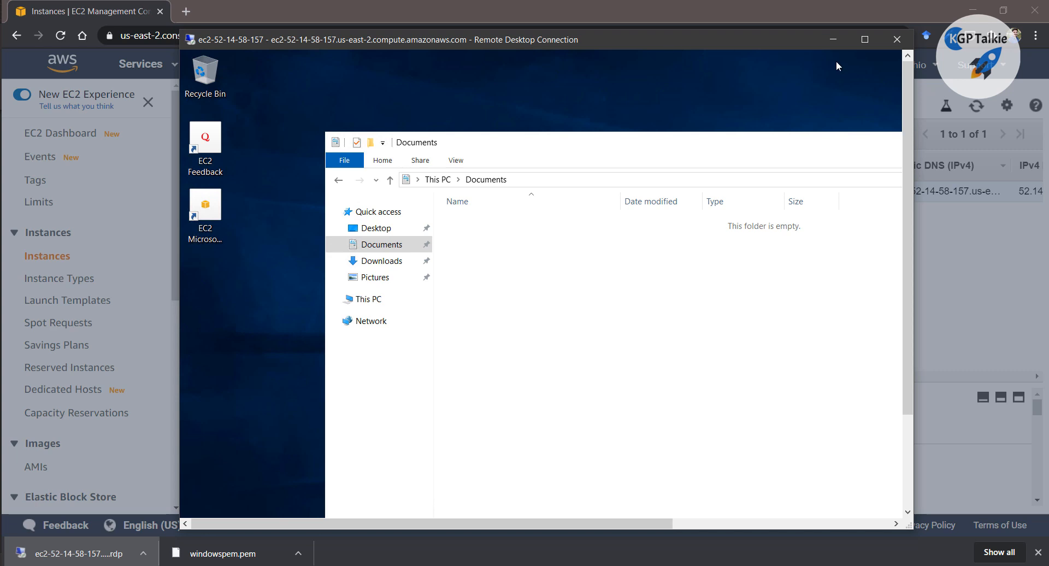
# - Disconnect the Remote Desktop session to the instance and dismiss the instance's connection details in the EC2 console
pyautogui.click(902, 44)
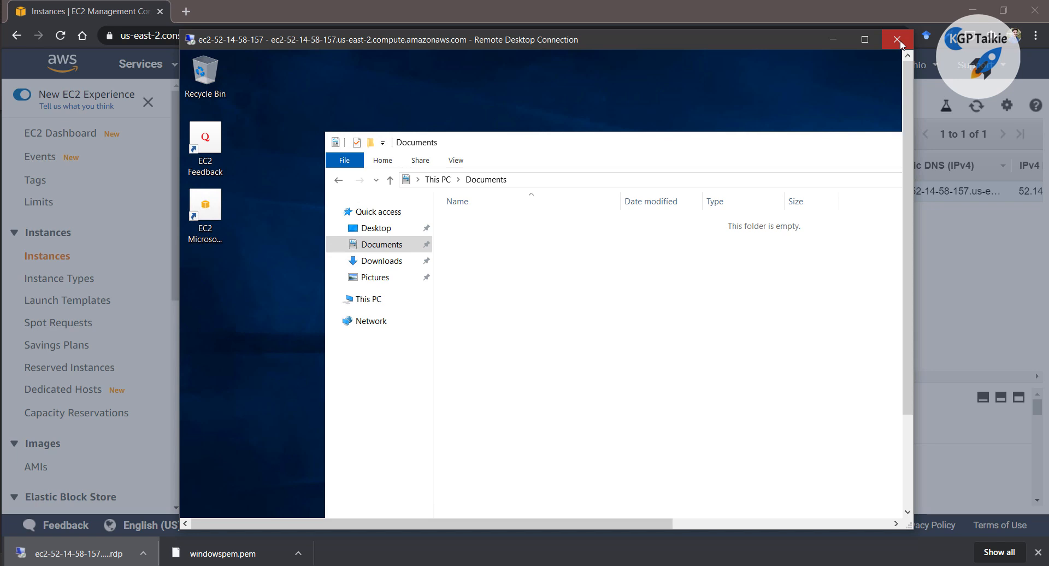
pyautogui.click(902, 44)
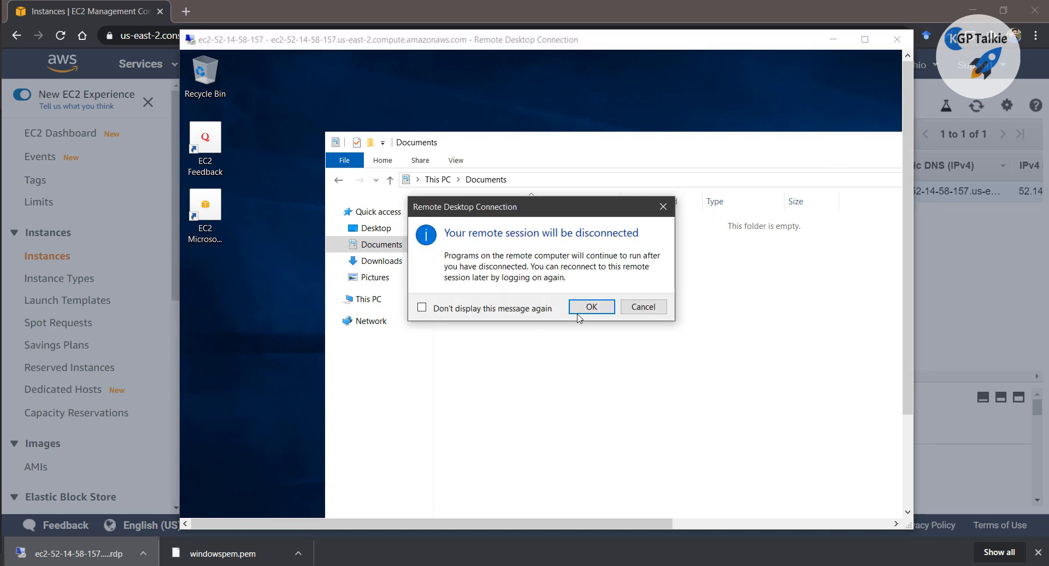
pyautogui.click(590, 307)
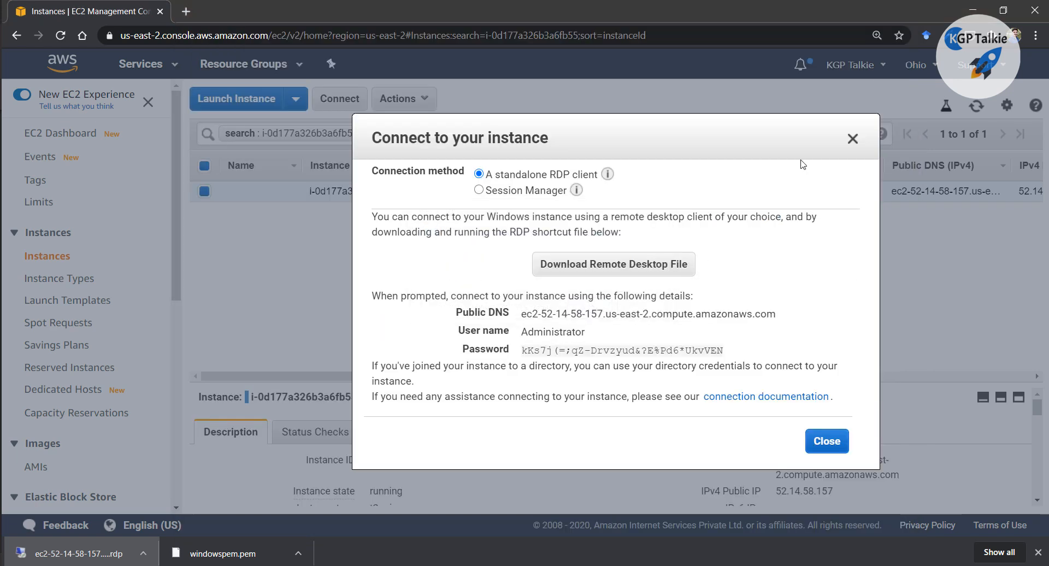
pyautogui.click(853, 140)
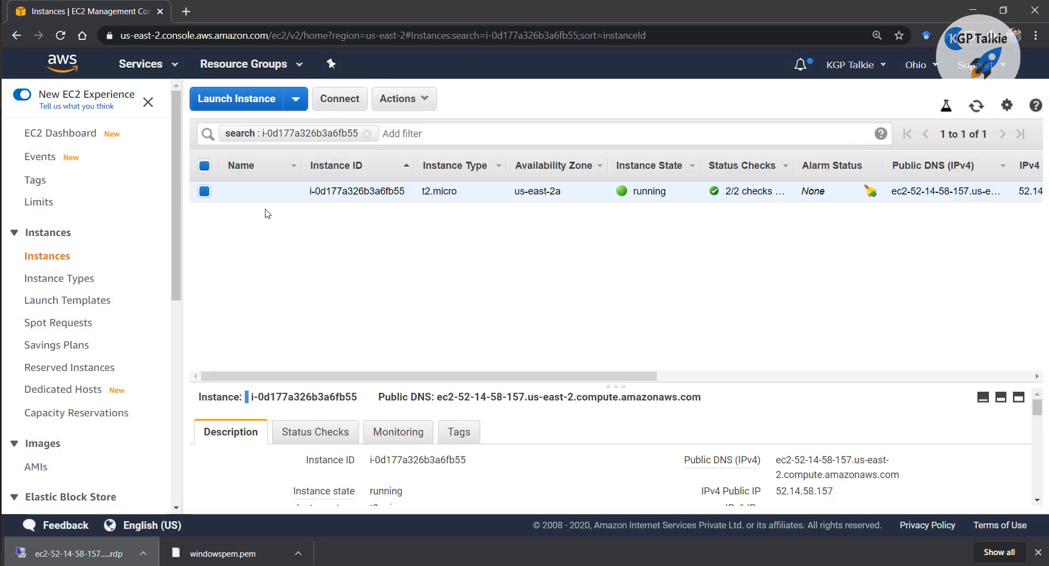
# - Terminate the running t2.micro instance in us-east-2a and confirm the termination
pyautogui.click(296, 101)
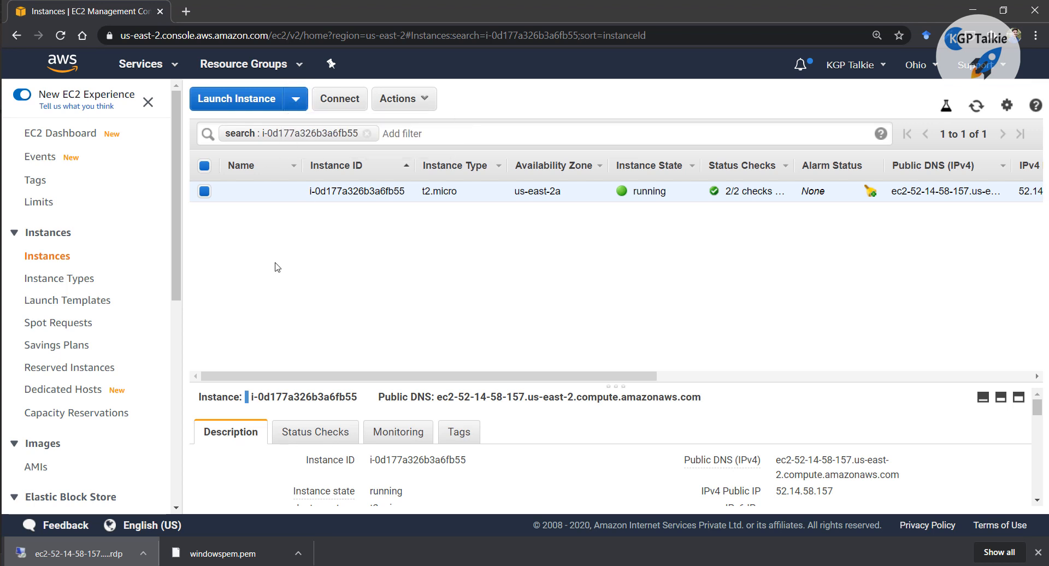
pyautogui.click(204, 166)
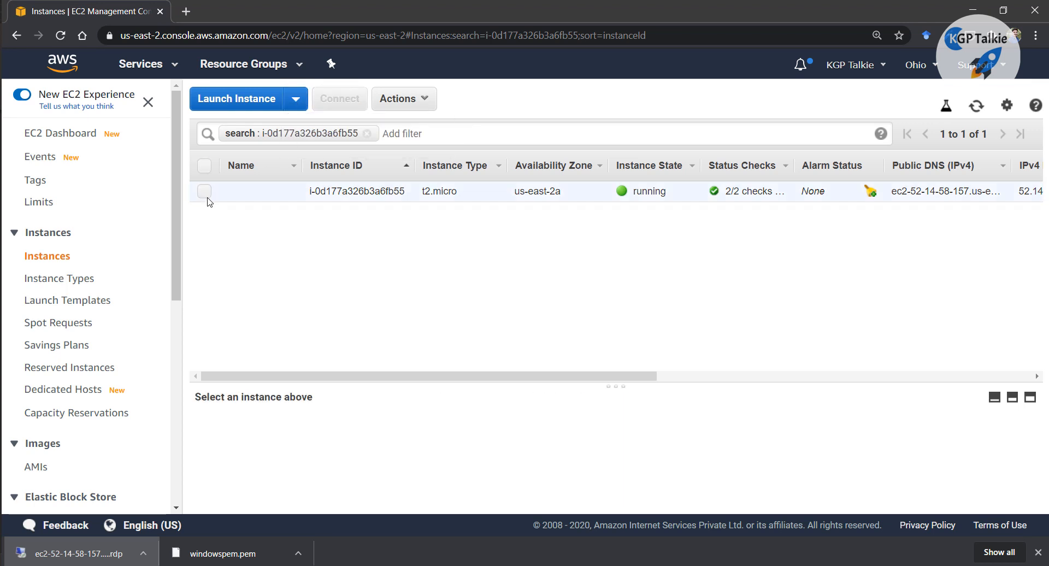
pyautogui.click(205, 191)
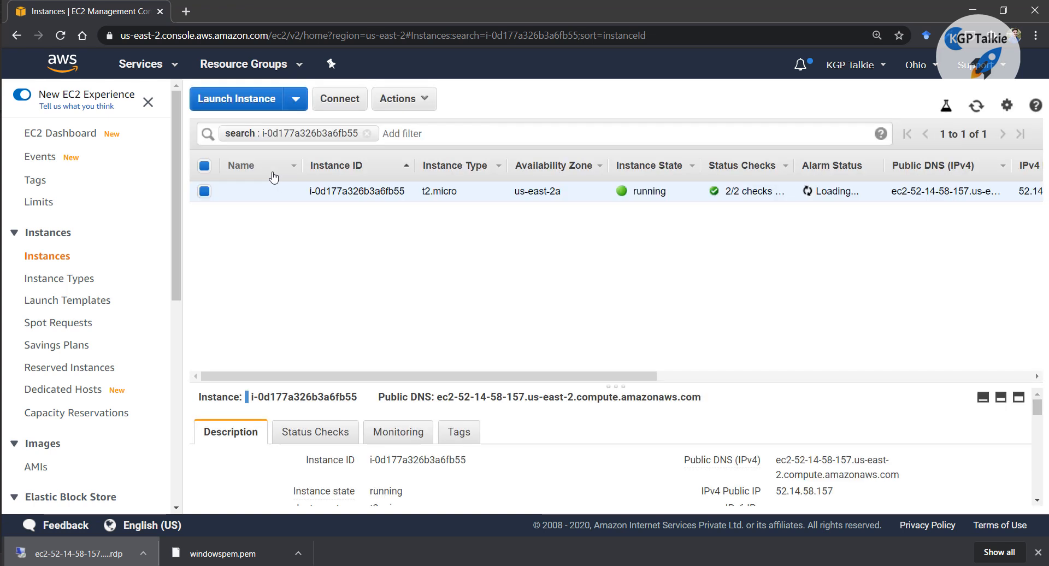
pyautogui.click(403, 103)
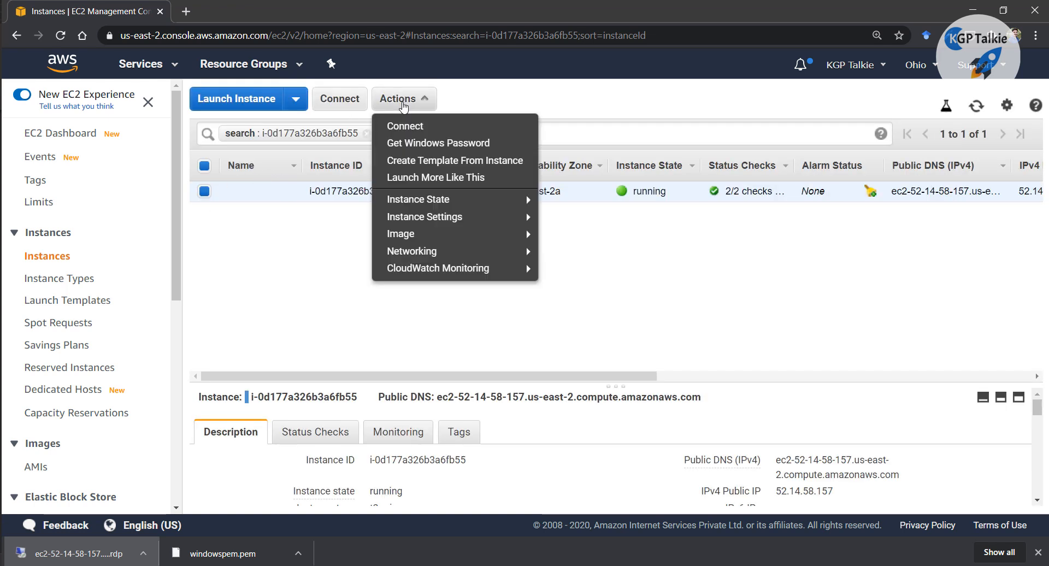
pyautogui.moveTo(515, 206)
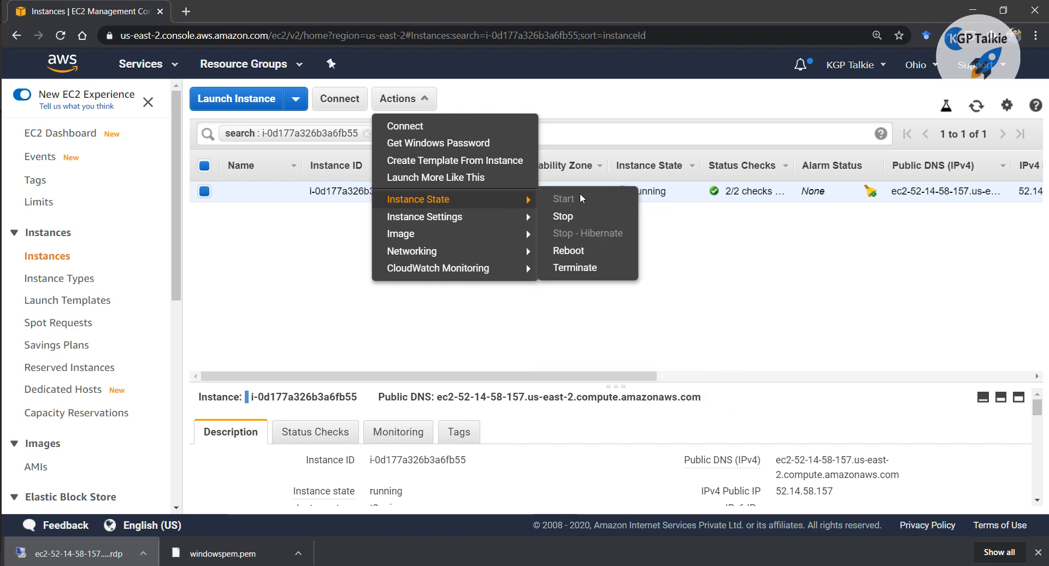
pyautogui.click(582, 268)
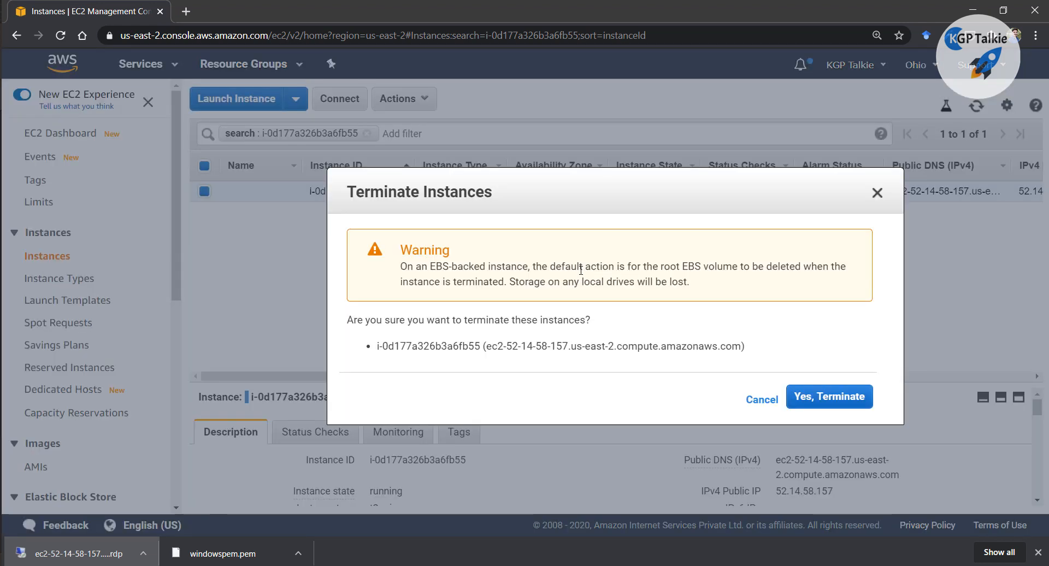
pyautogui.click(801, 401)
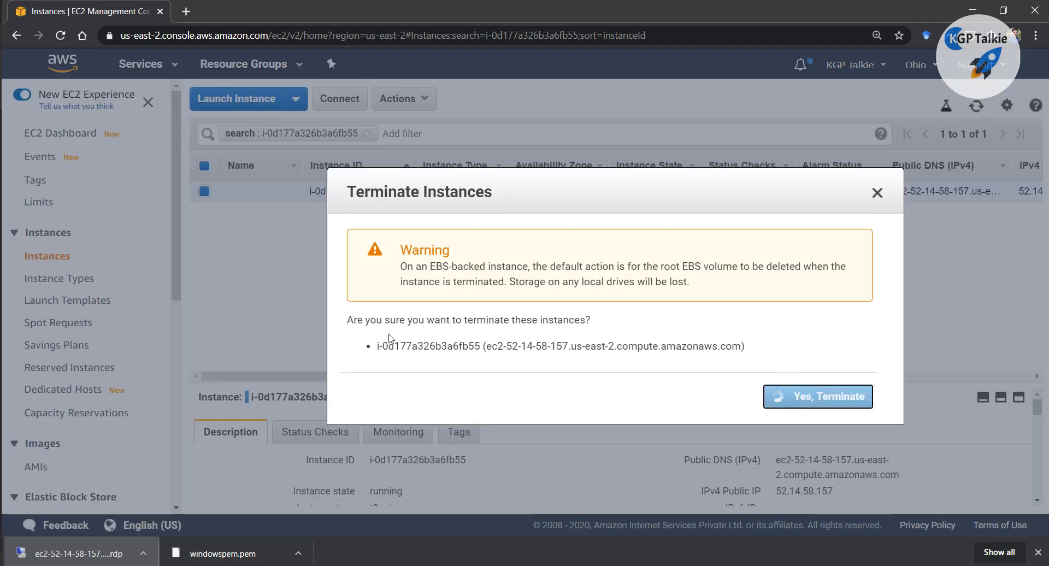